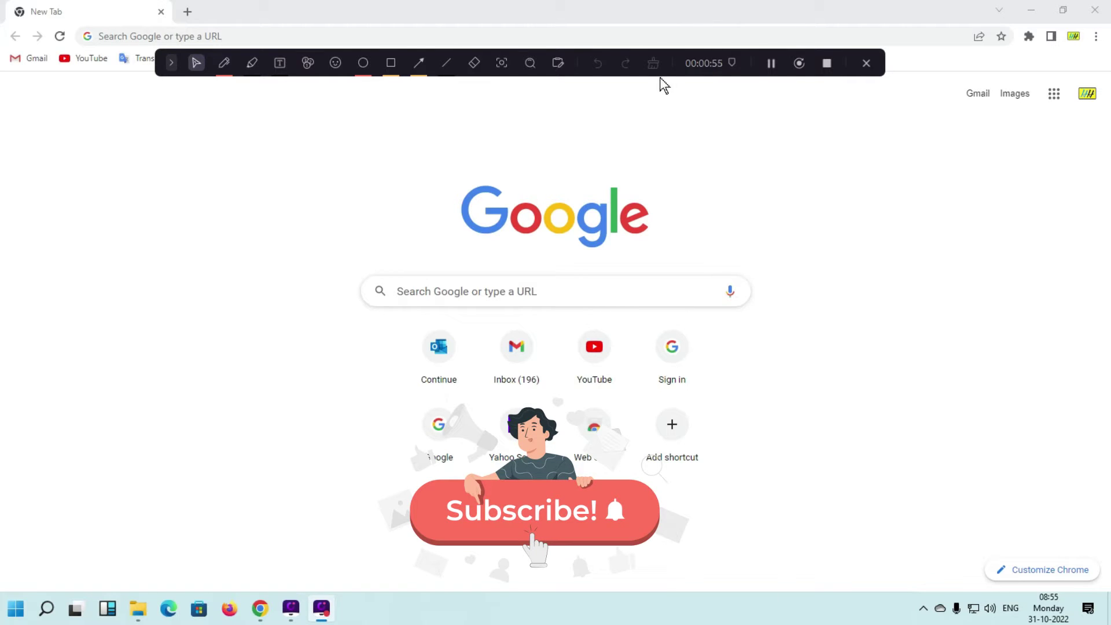
left_click(153, 34)
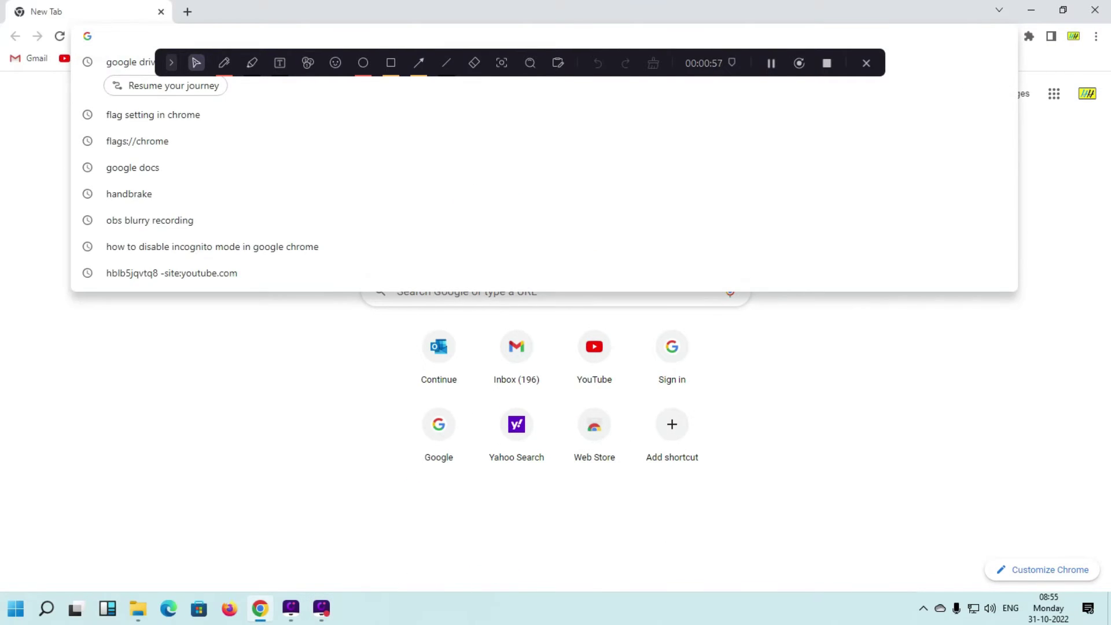
type("google.com")
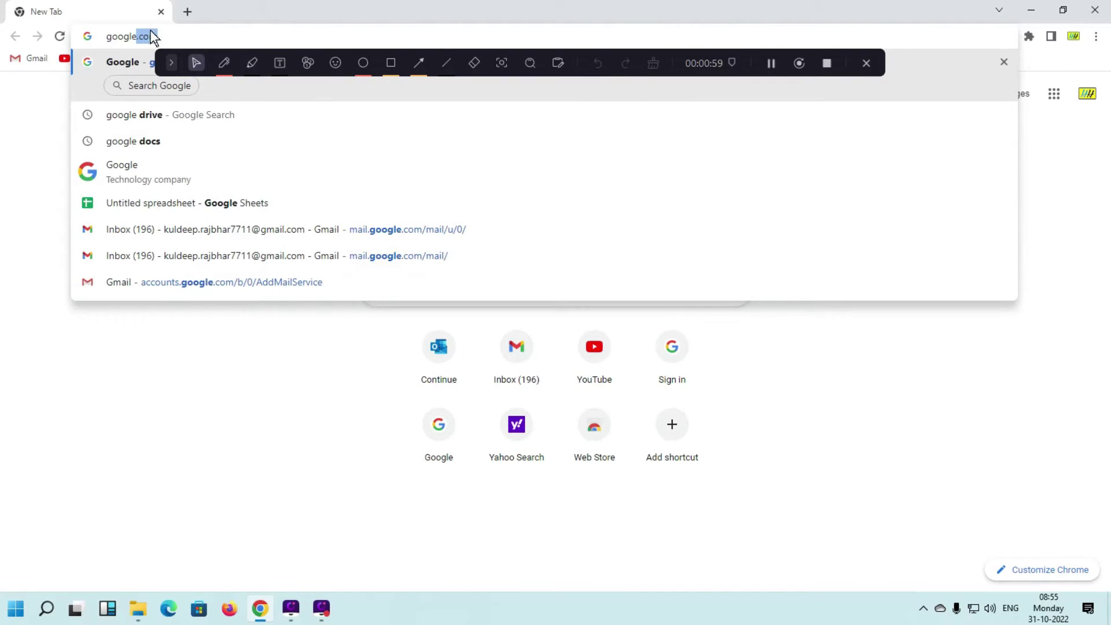
key("Return")
left_click_drag(756, 77, 778, 612)
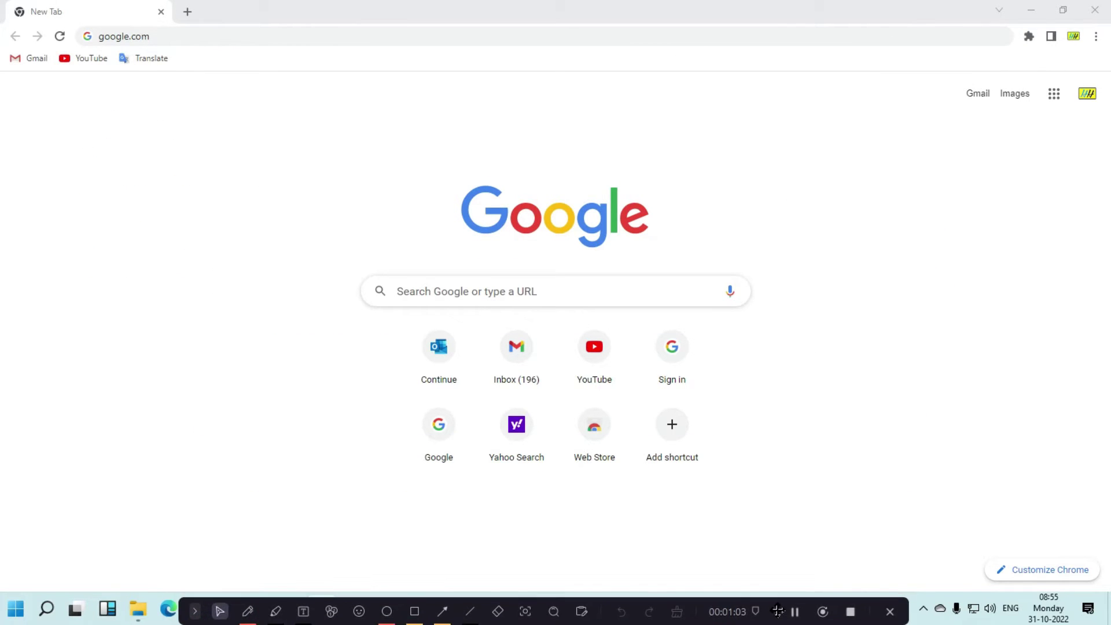
Search the web for "google drive" and open My Drive from the official Google Drive site
left_click(151, 36)
key("ctrl+a")
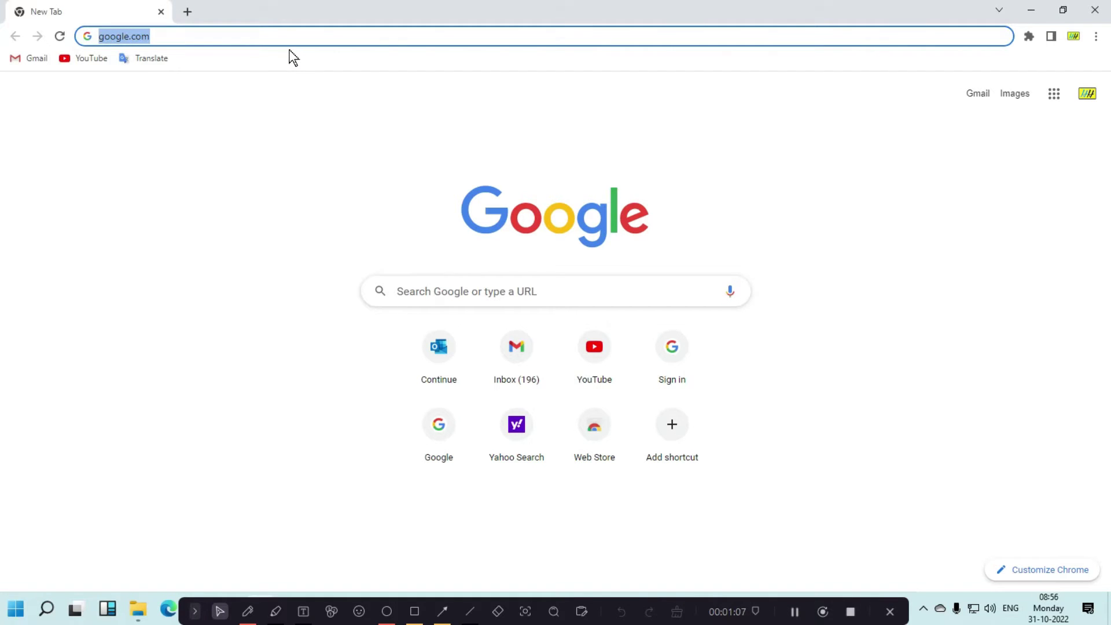
type("google drive")
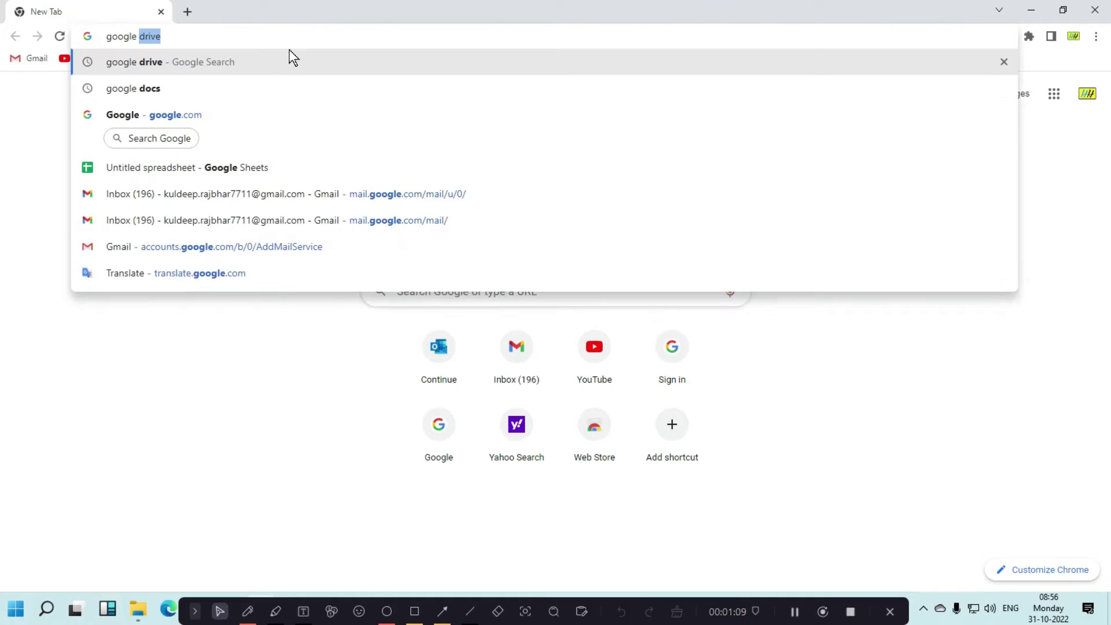
key("Return")
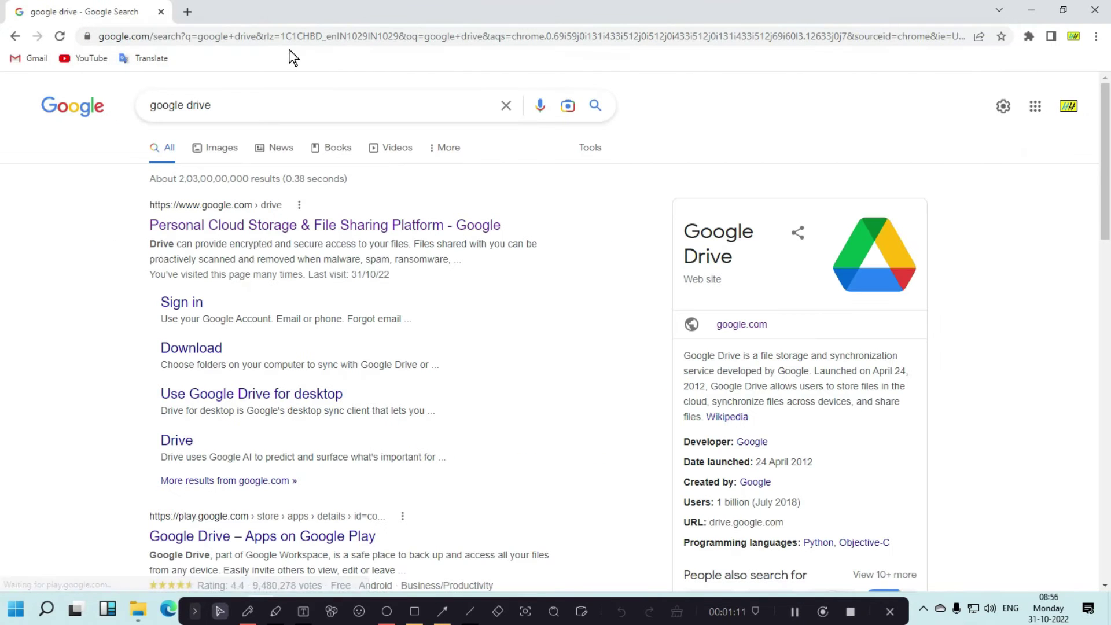
left_click(336, 228)
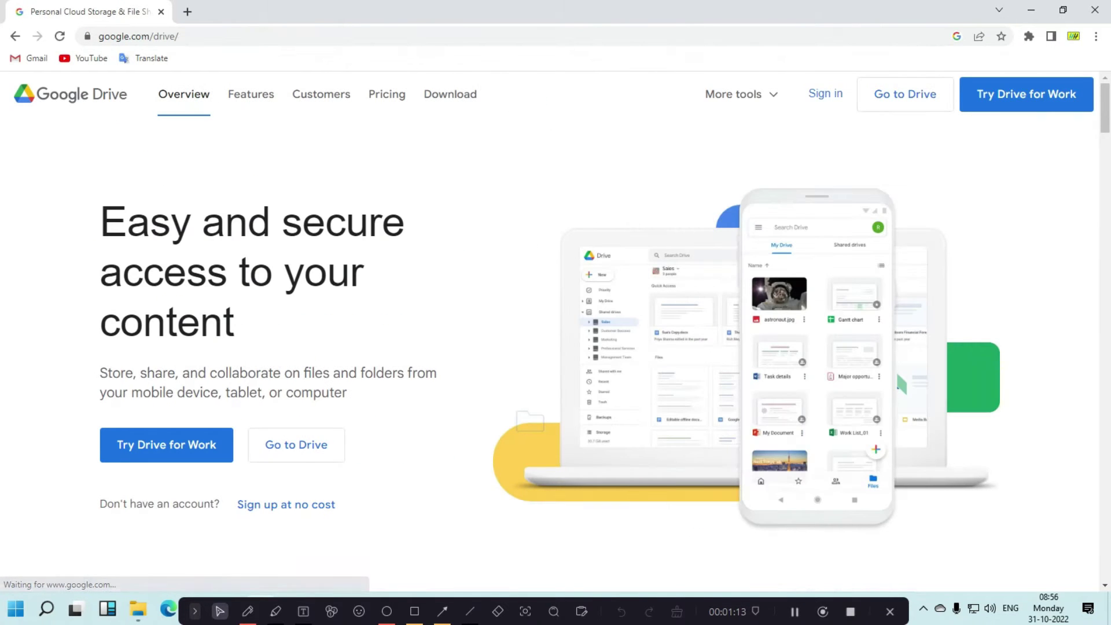
left_click(895, 112)
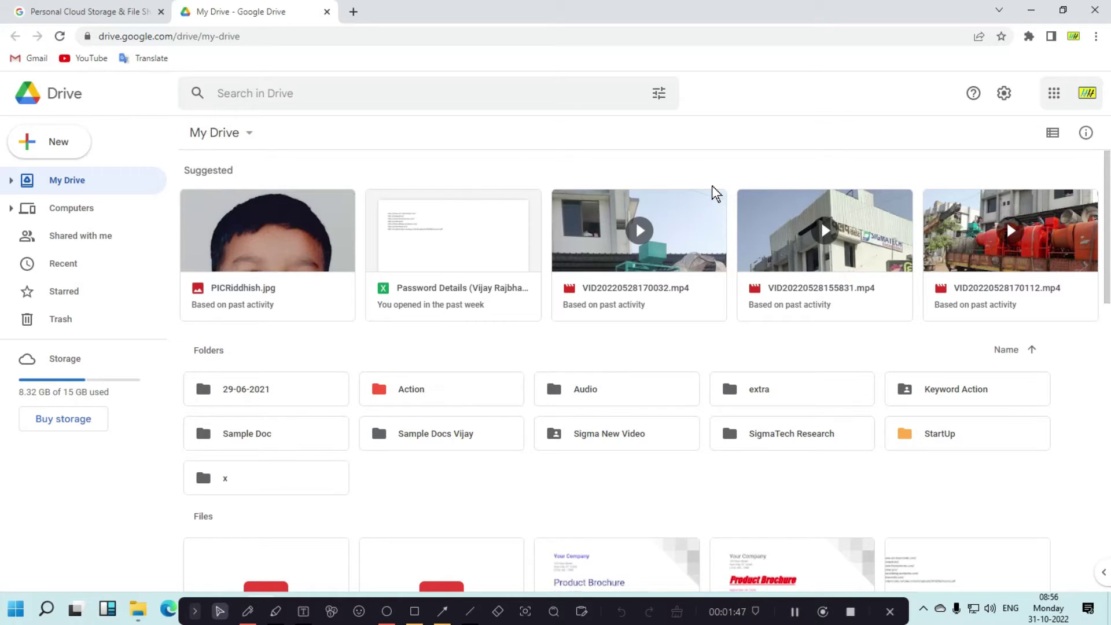
Search for pixabay in a new browser tab and open the Pixabay website
left_click(352, 12)
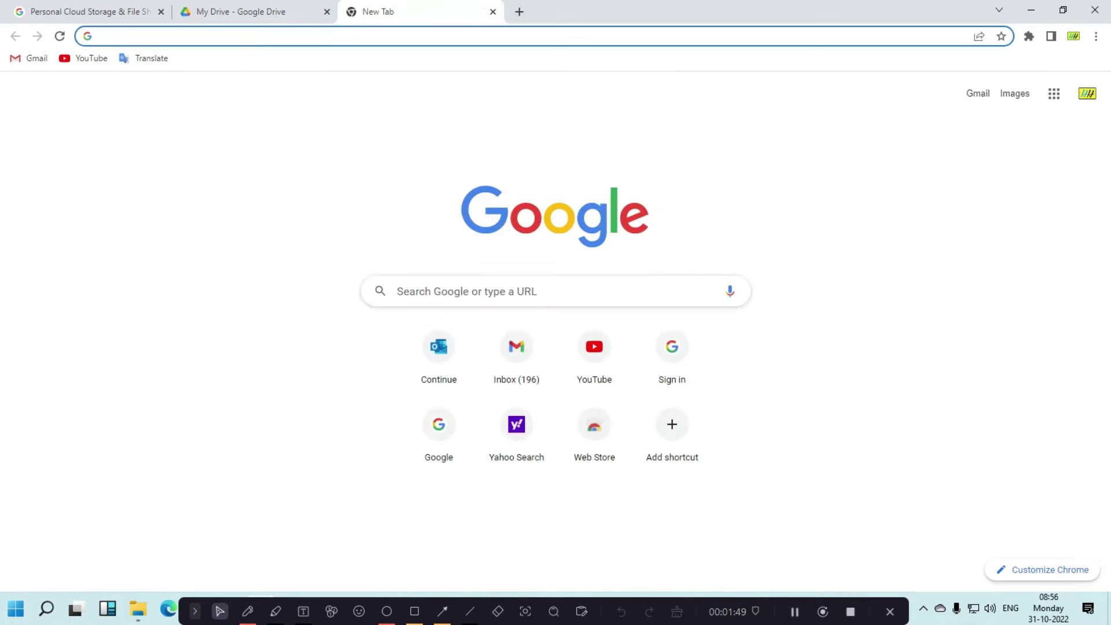
key("Down")
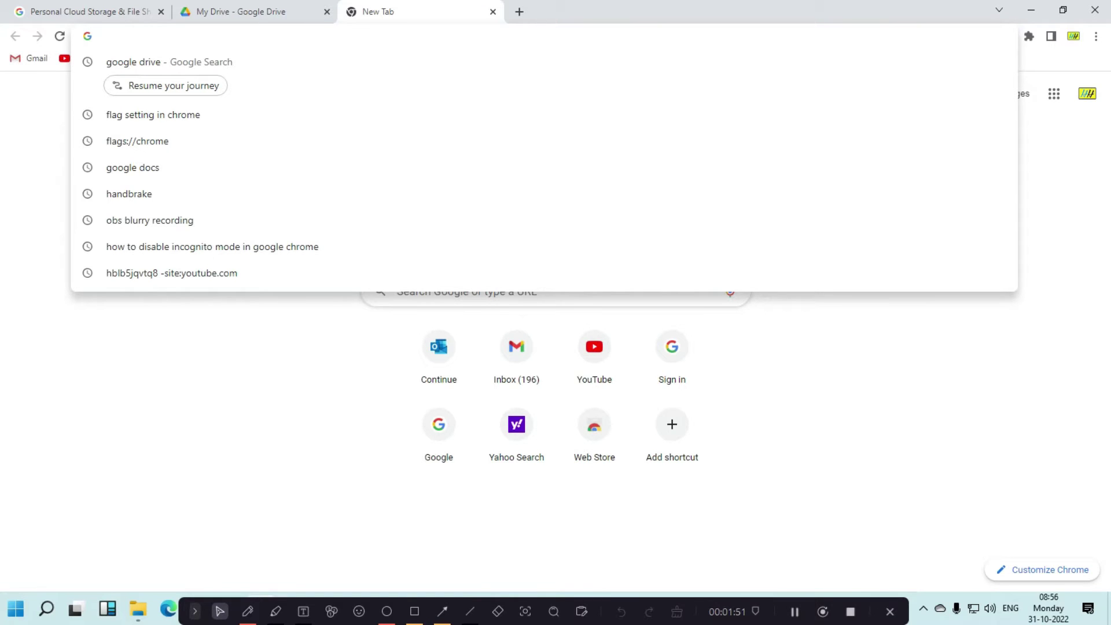
type("pix")
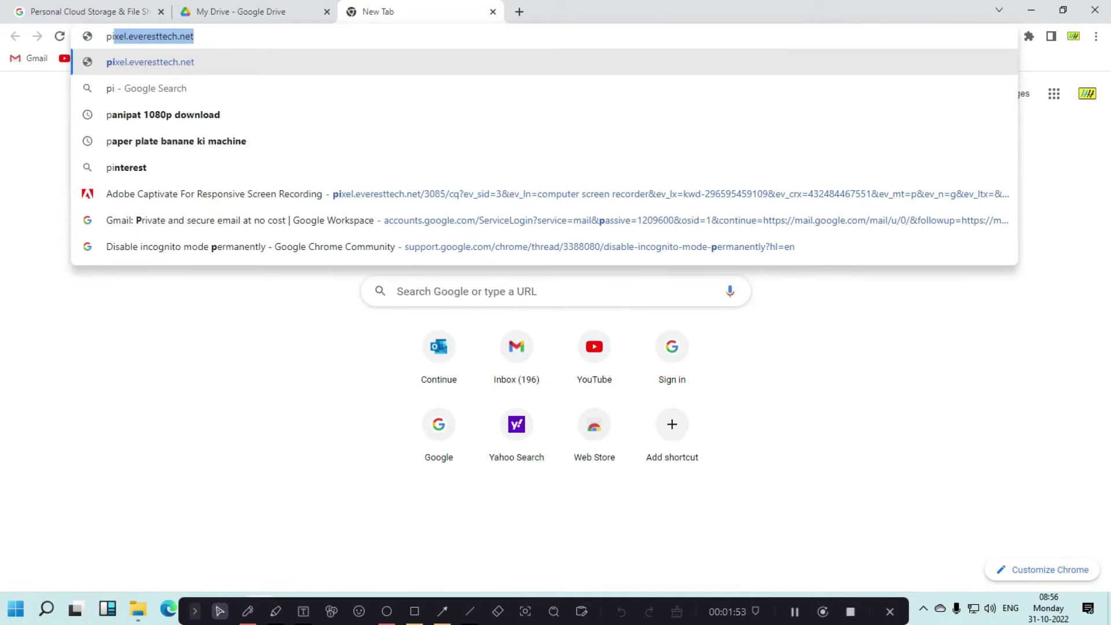
type("a")
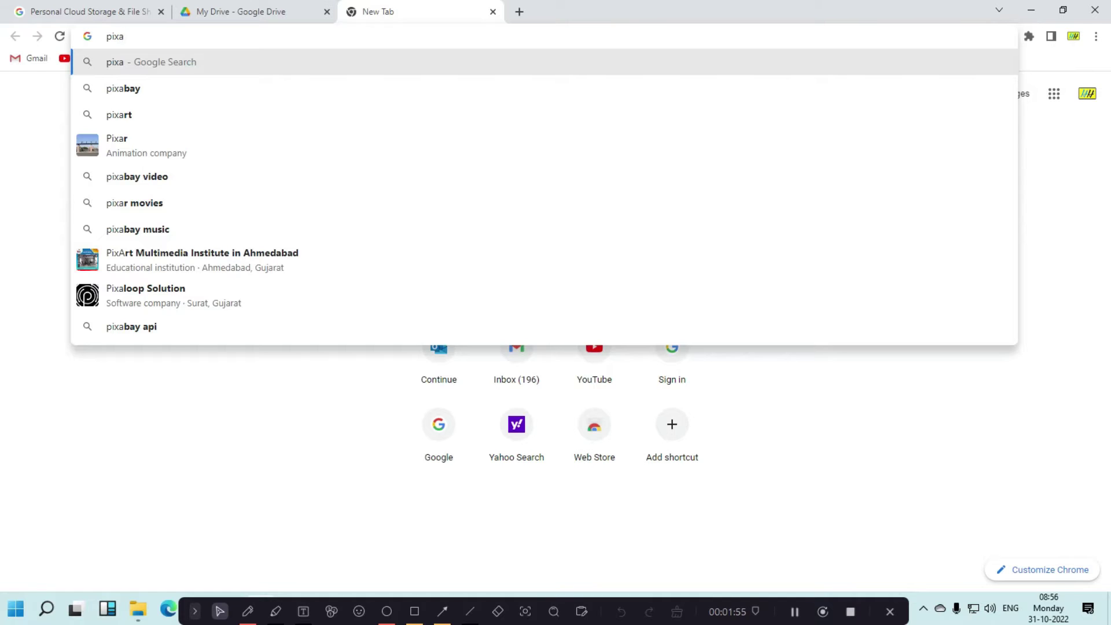
key("BackSpace")
key("Down")
key("Return")
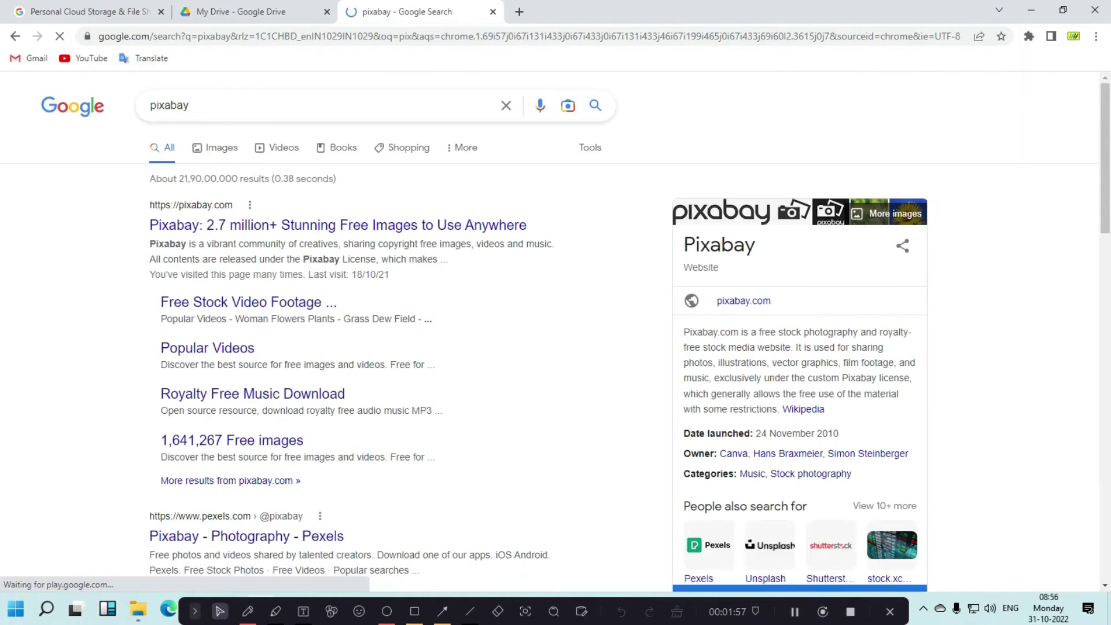
left_click(307, 226)
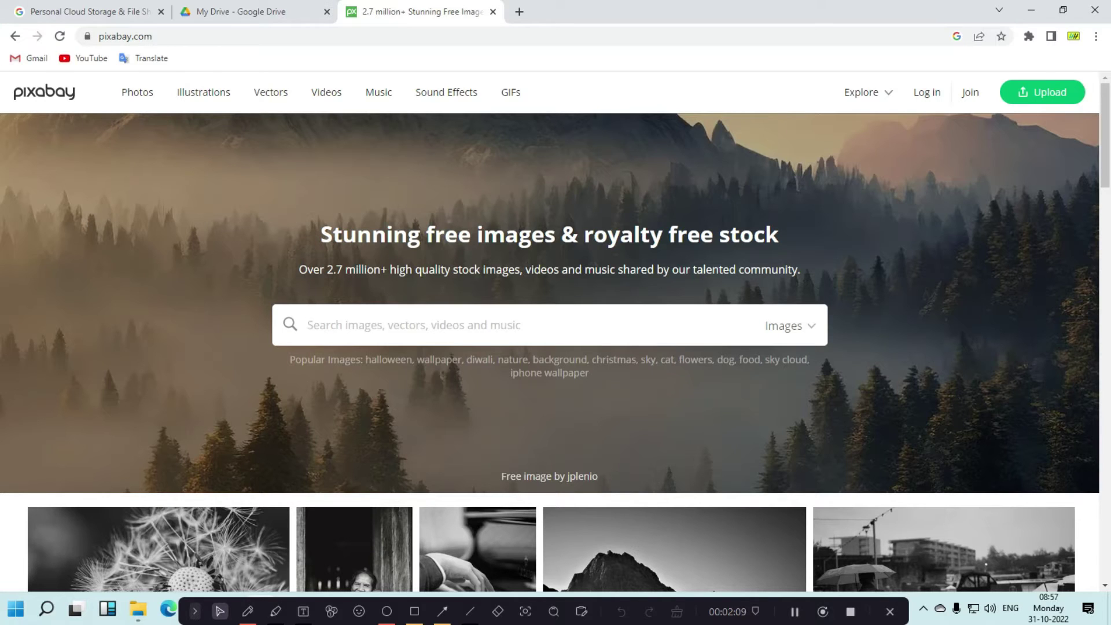
Open the red carnations photo from the Pixabay home page and request its 1920×1280 JPG download
scroll(379, 382, "down", 10)
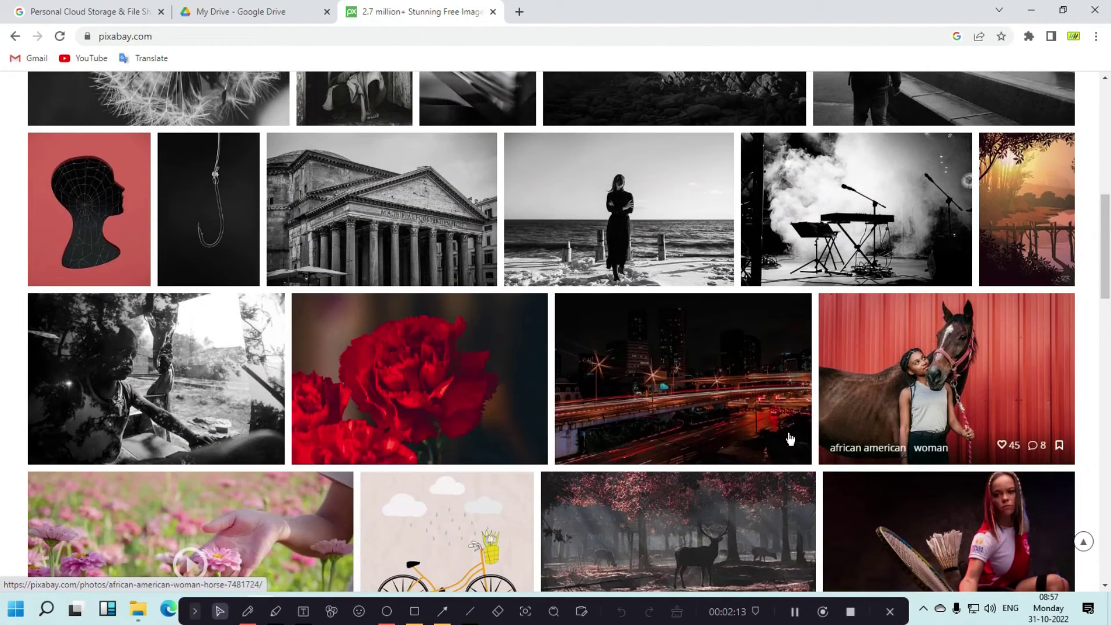
left_click(426, 355)
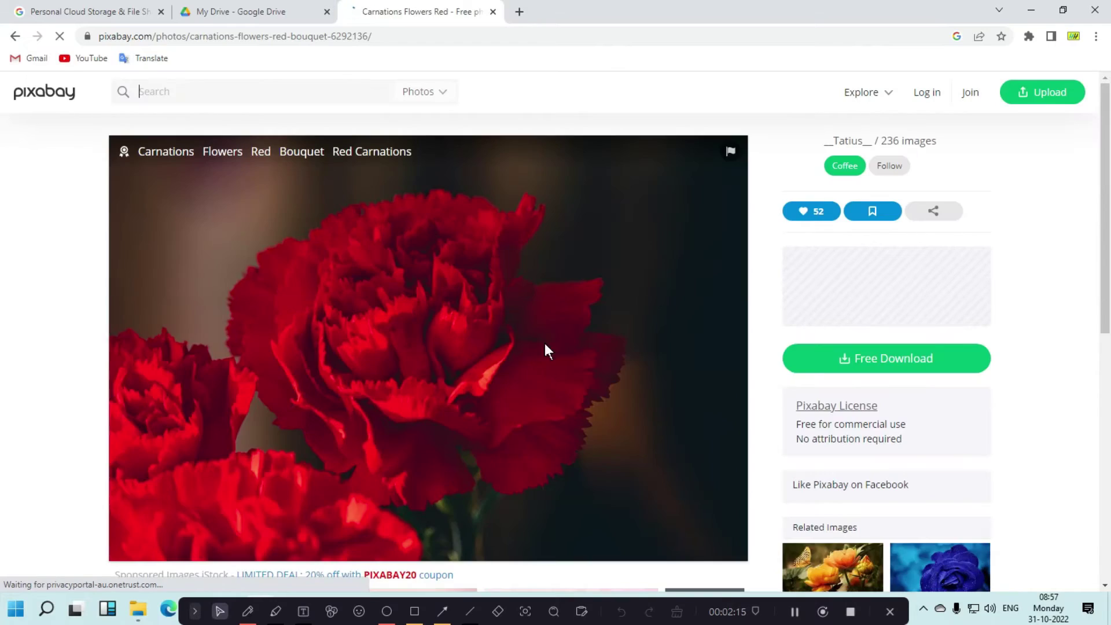
left_click(810, 356)
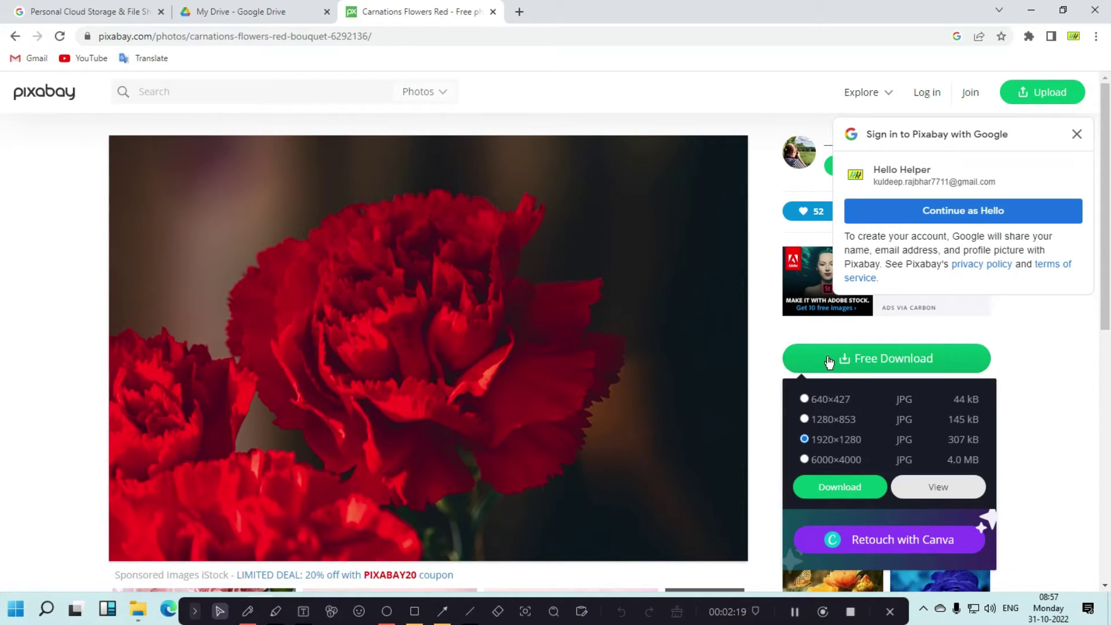
left_click(849, 489)
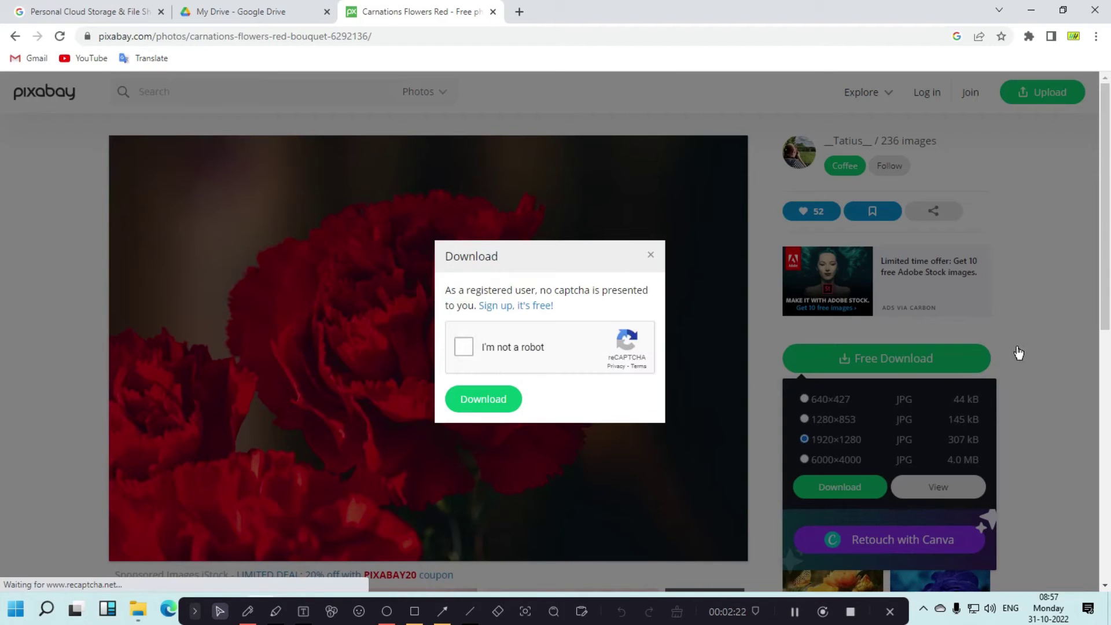
Complete the "I'm not a robot" check by selecting the bridge images, and download the photo
left_click(463, 347)
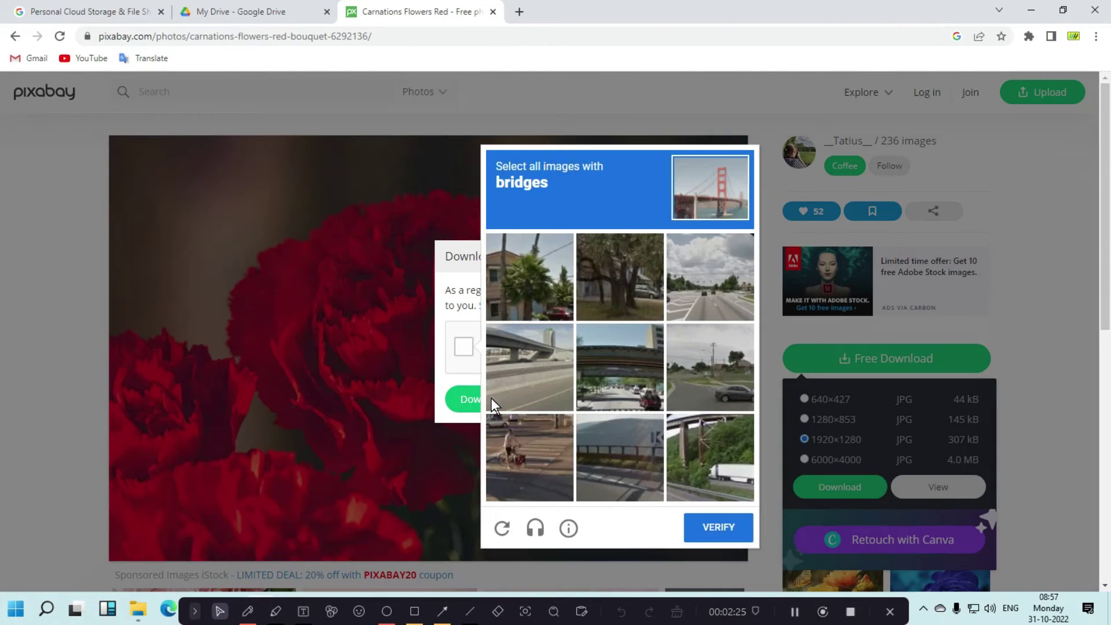
left_click(686, 428)
left_click(607, 374)
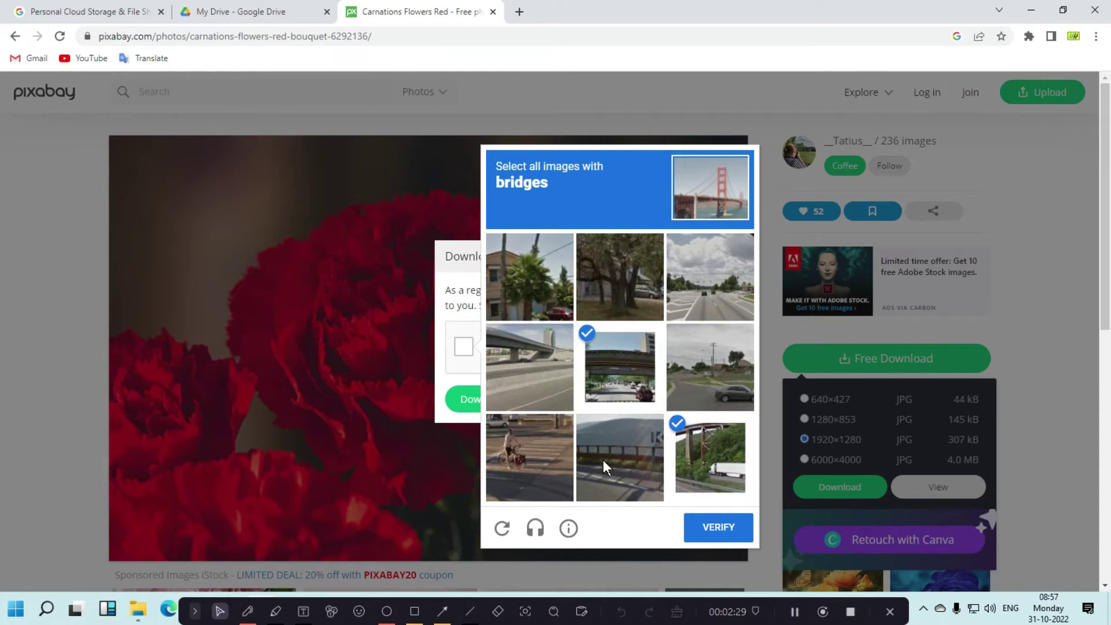
left_click(555, 393)
left_click(707, 523)
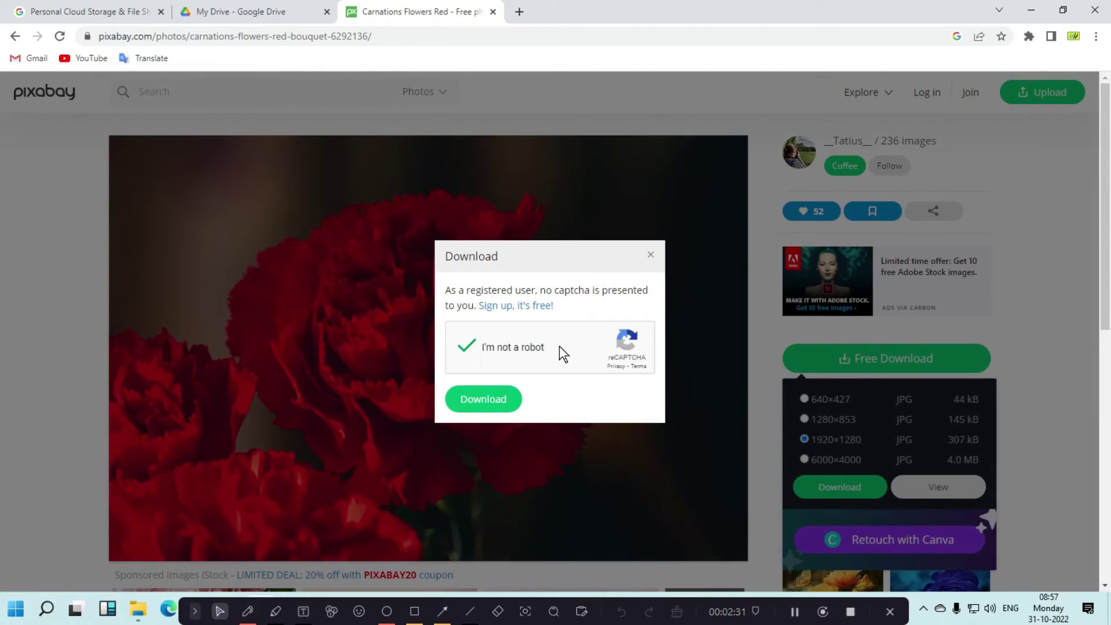
left_click(486, 403)
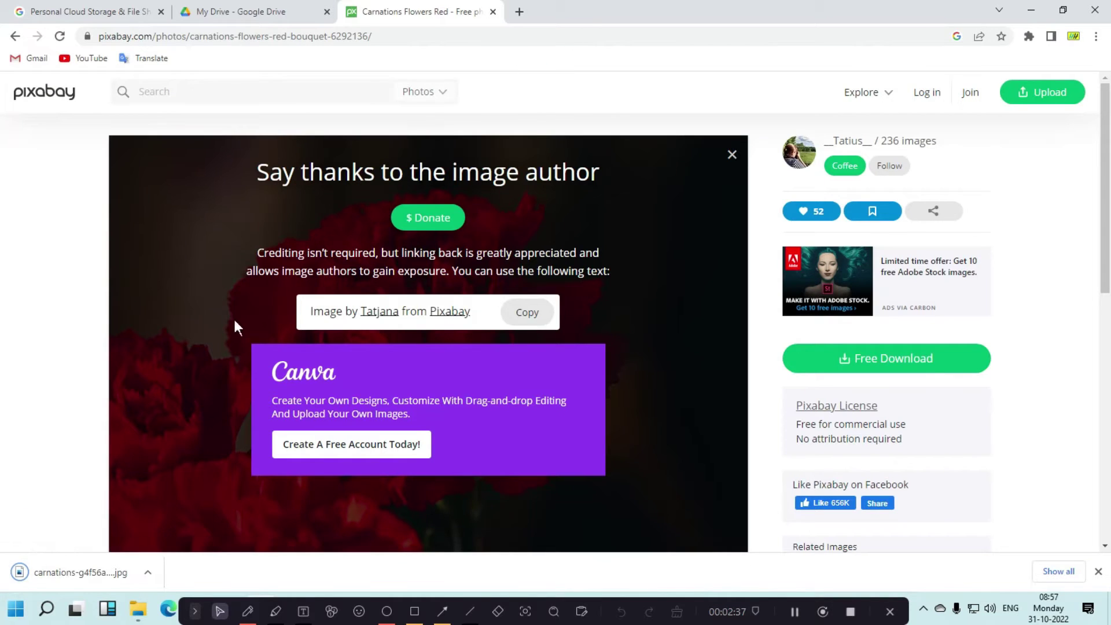
Reveal the downloaded carnations image in its folder and create a desktop folder named pic1
left_click(153, 568)
left_click(204, 526)
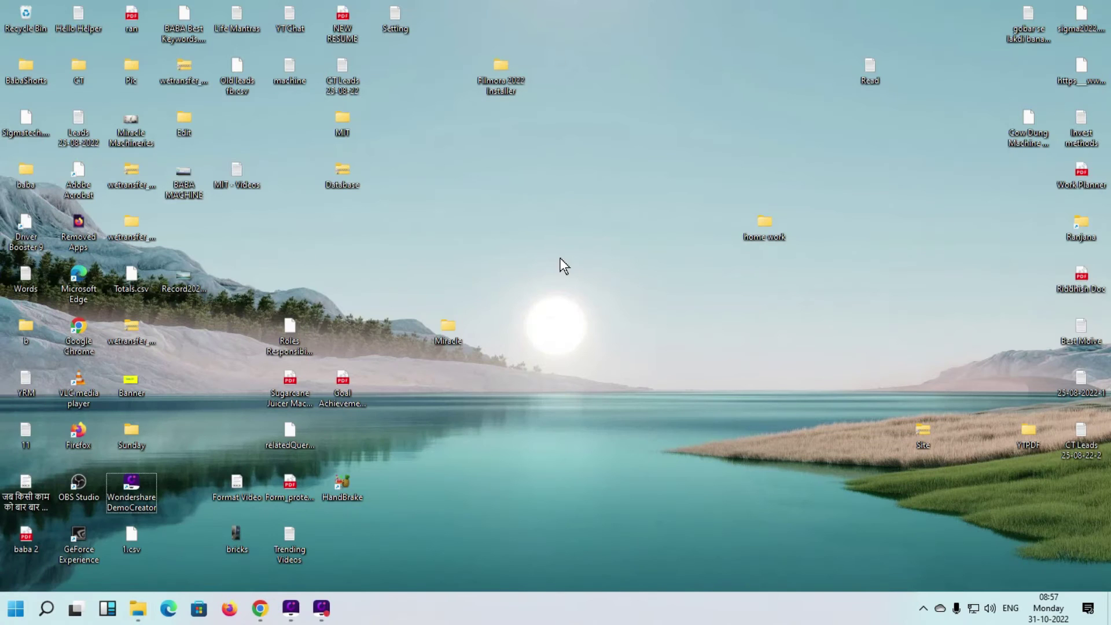
right_click(560, 258)
mouse_move(590, 393)
left_click(787, 393)
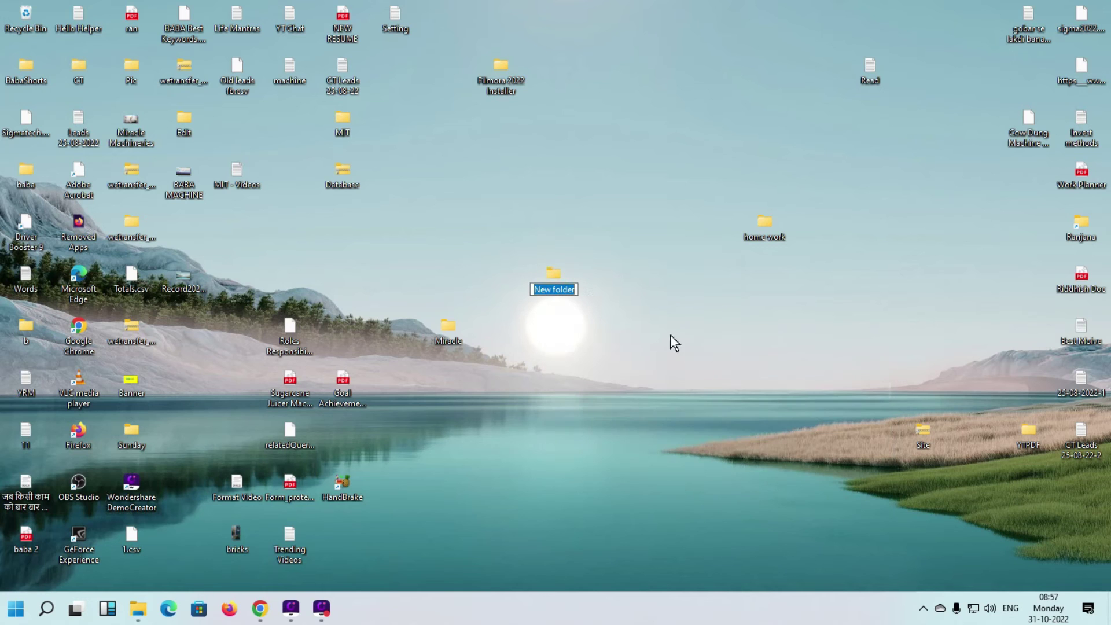
type("pic1")
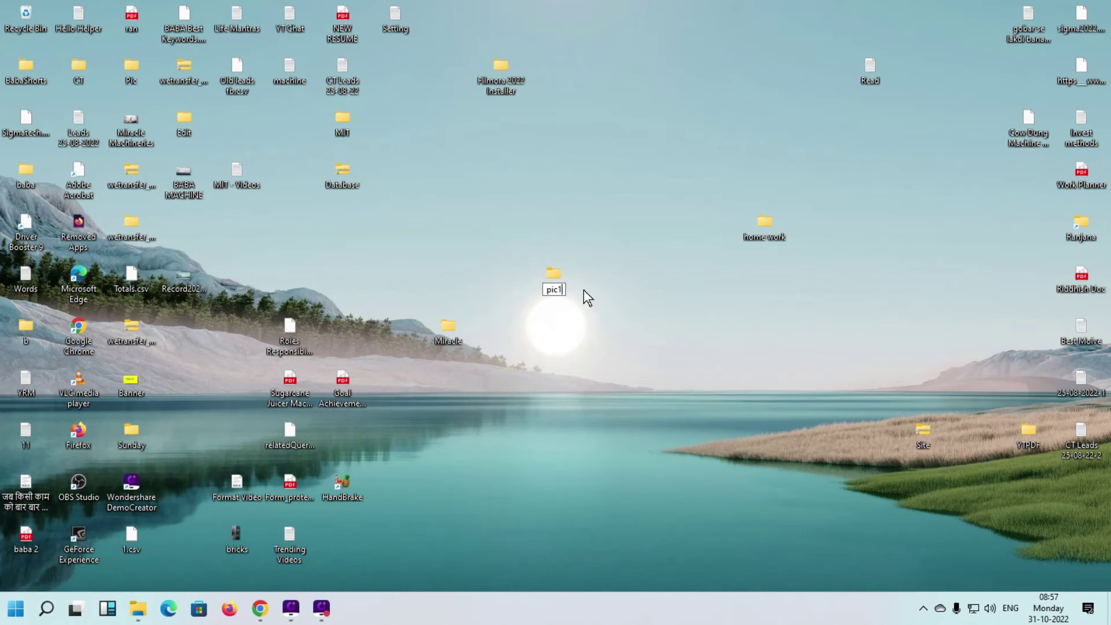
key("Return")
Open the pic1 folder and paste the downloaded carnations image into it
key("Return")
right_click(463, 308)
left_click(496, 404)
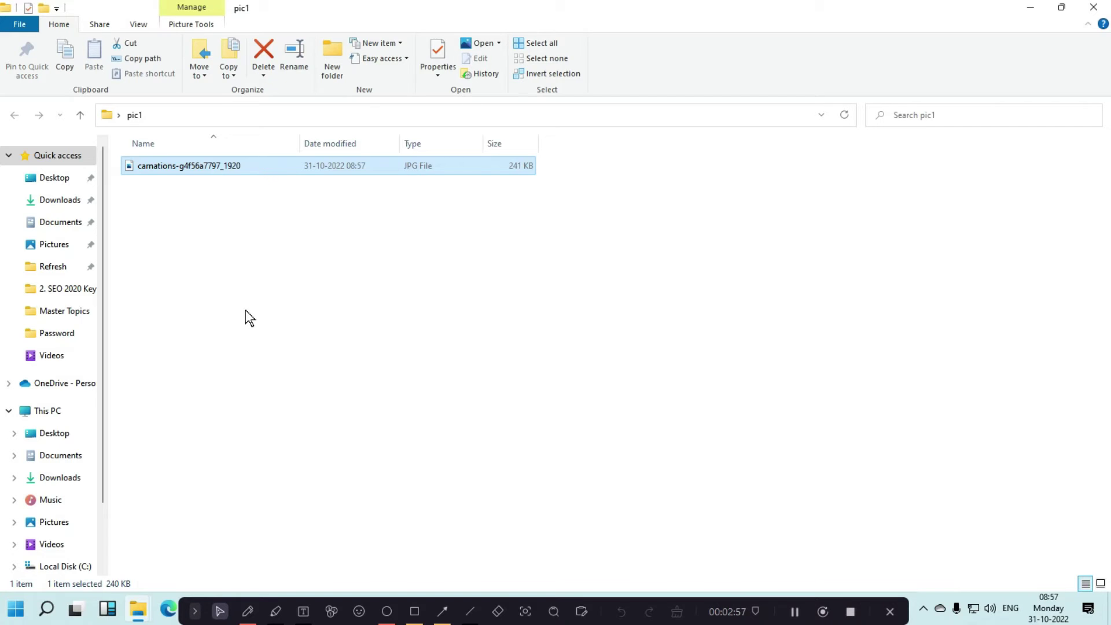
Switch back to the My Drive page in Chrome and view the available creation and upload options
key("alt+Tab")
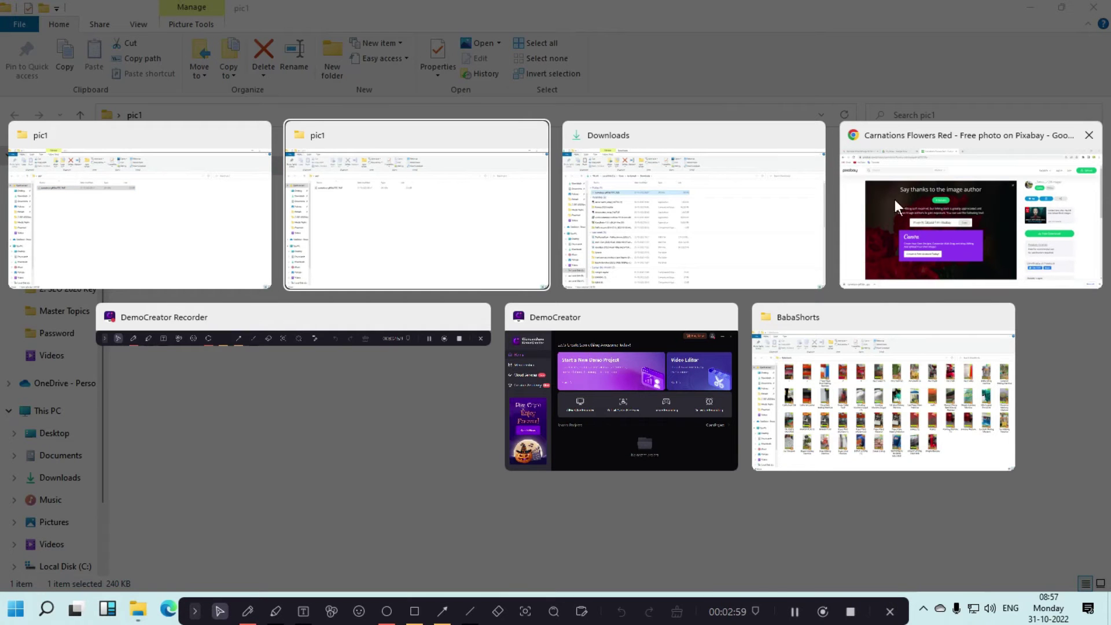
left_click(911, 196)
left_click(243, 12)
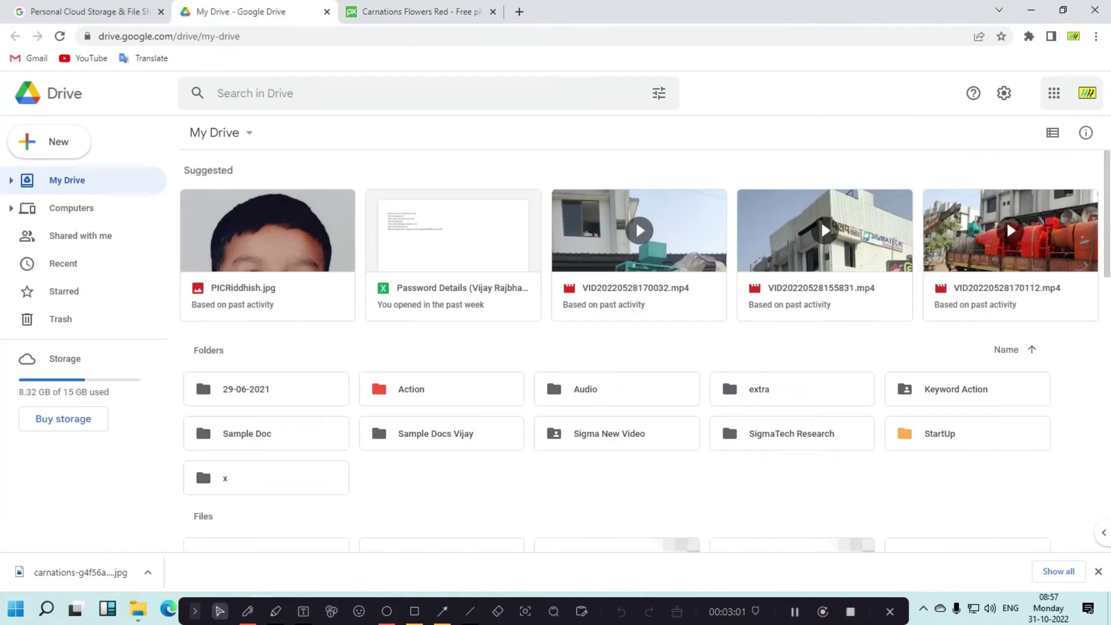
right_click(480, 507)
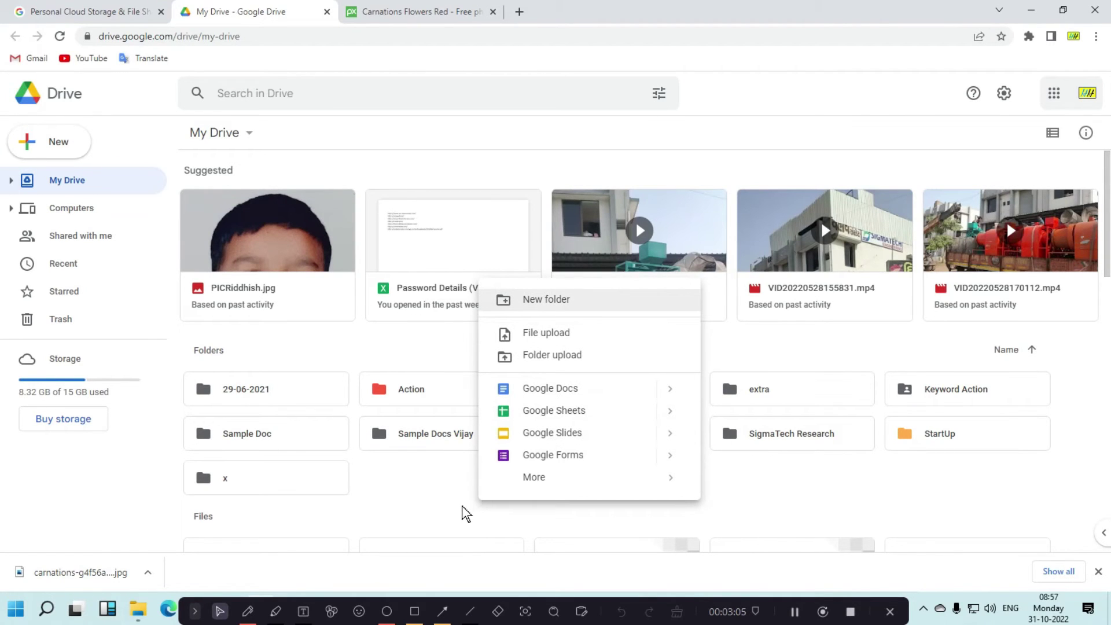
left_click(437, 510)
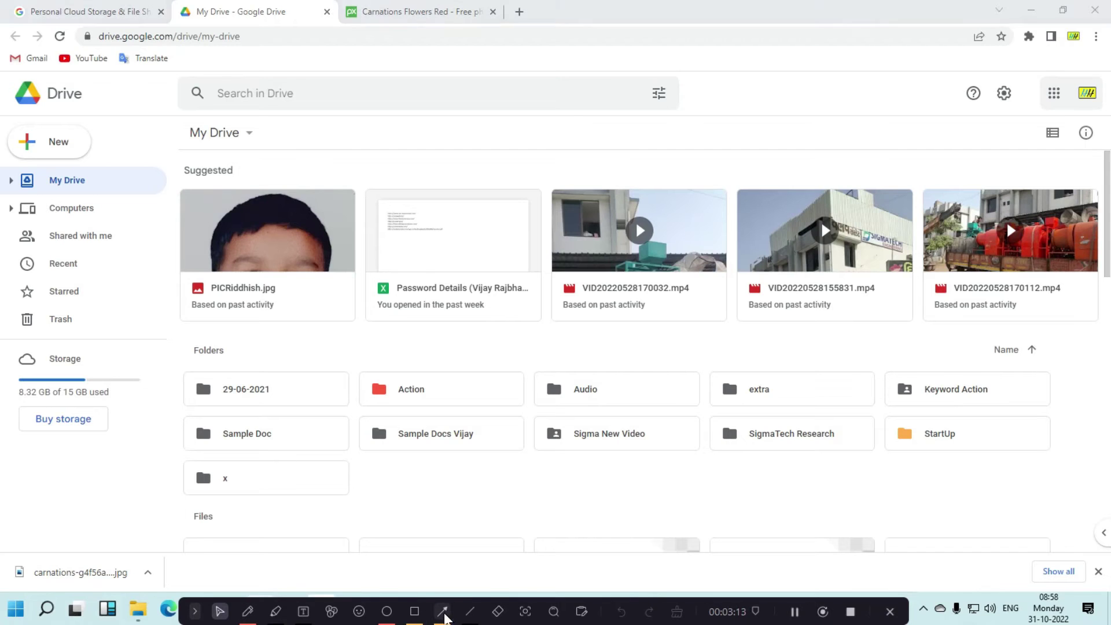
Draw a red arrow annotation pointing at New in Google Drive, and clear it from the screen
left_click(442, 611)
left_click(444, 557)
left_click_drag(152, 146, 69, 138)
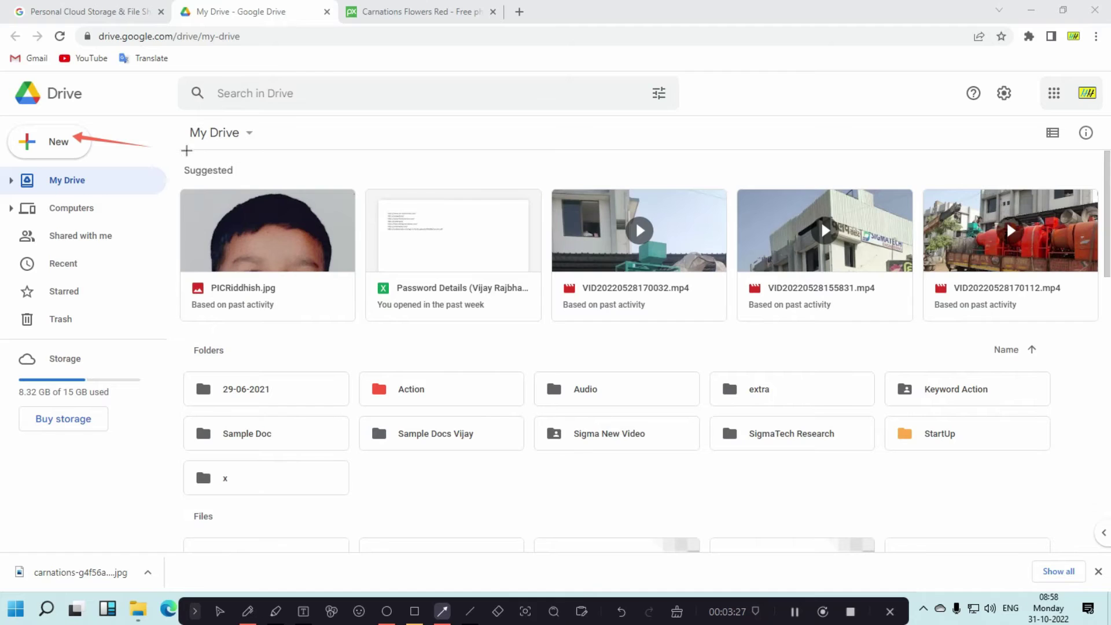
left_click(677, 611)
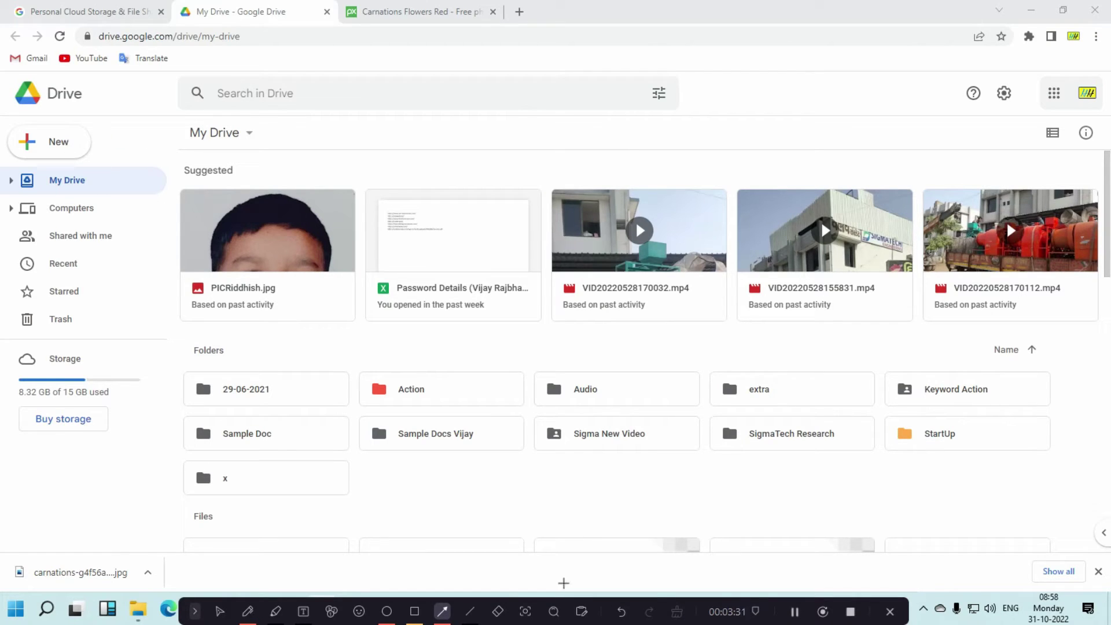
left_click(220, 612)
Create a new folder named sample picture in My Drive
left_click(56, 146)
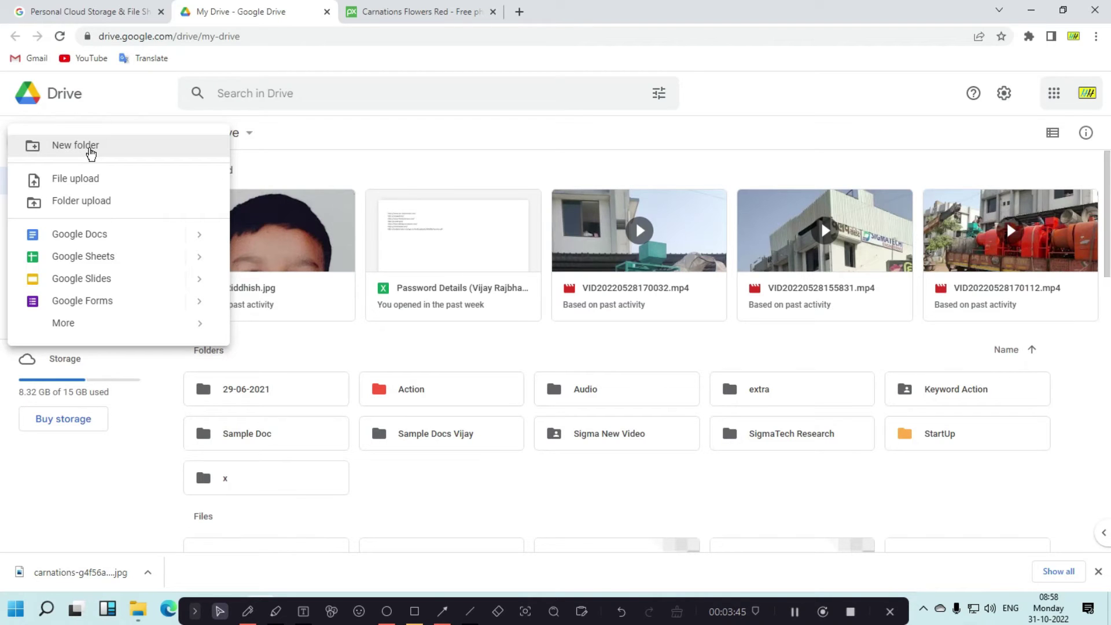
left_click(91, 145)
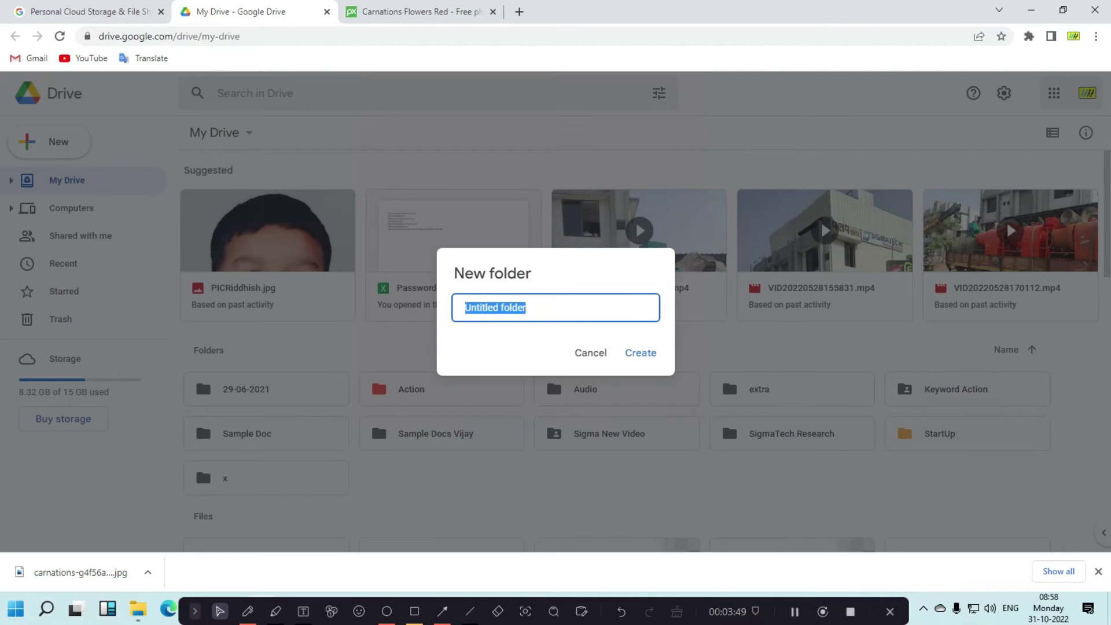
key("BackSpace")
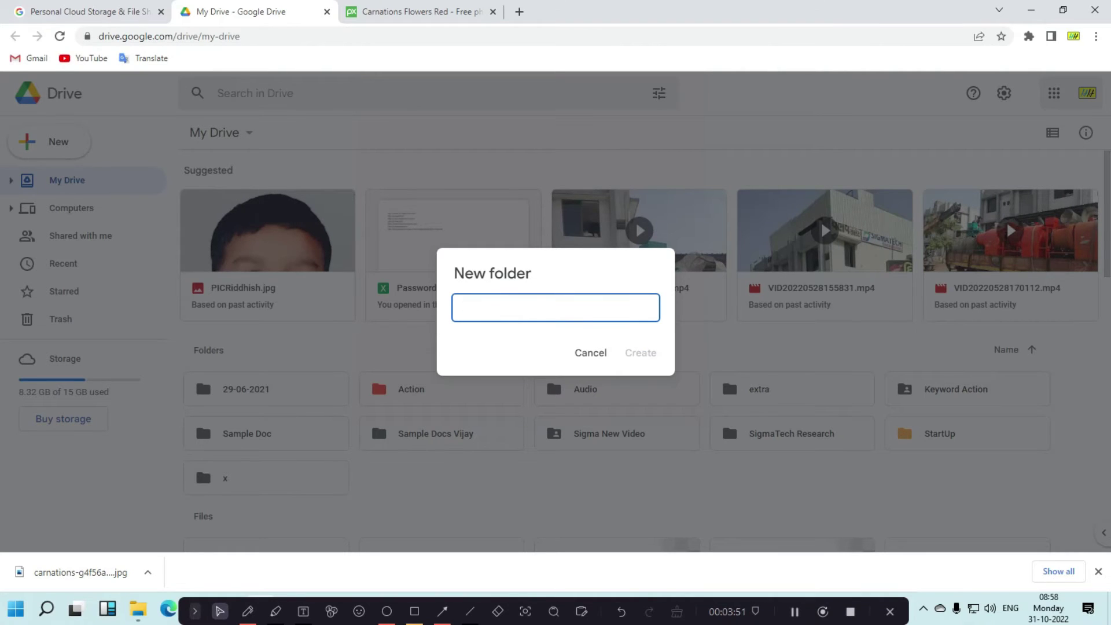
type("sample picture")
key("Return")
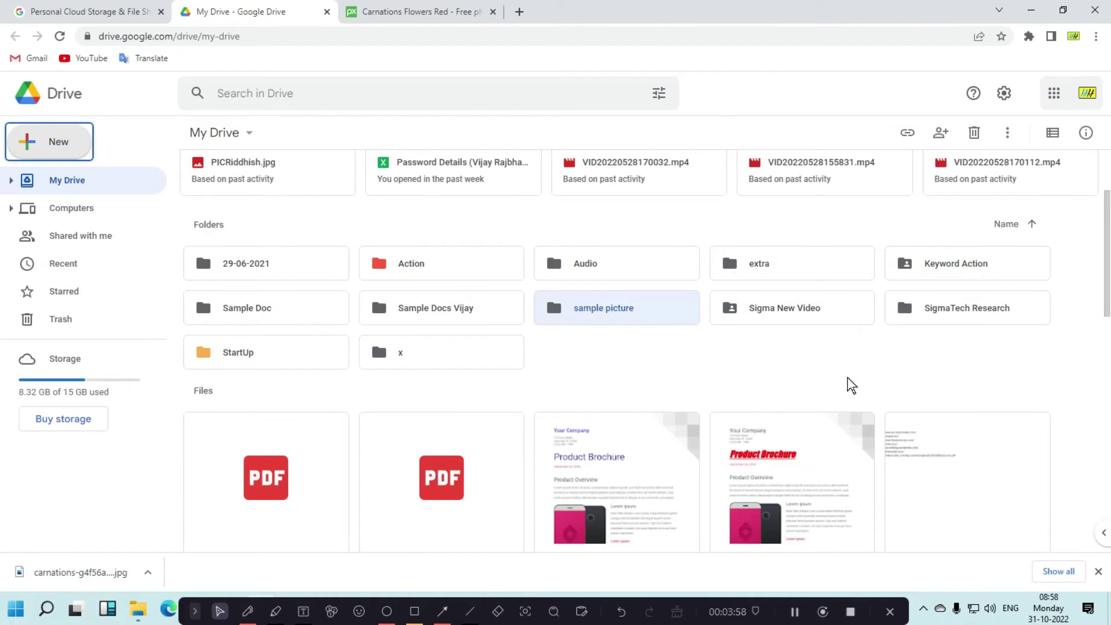
Open the sample picture folder and view its creation and upload options, dismissing them without choosing one
double_click(617, 302)
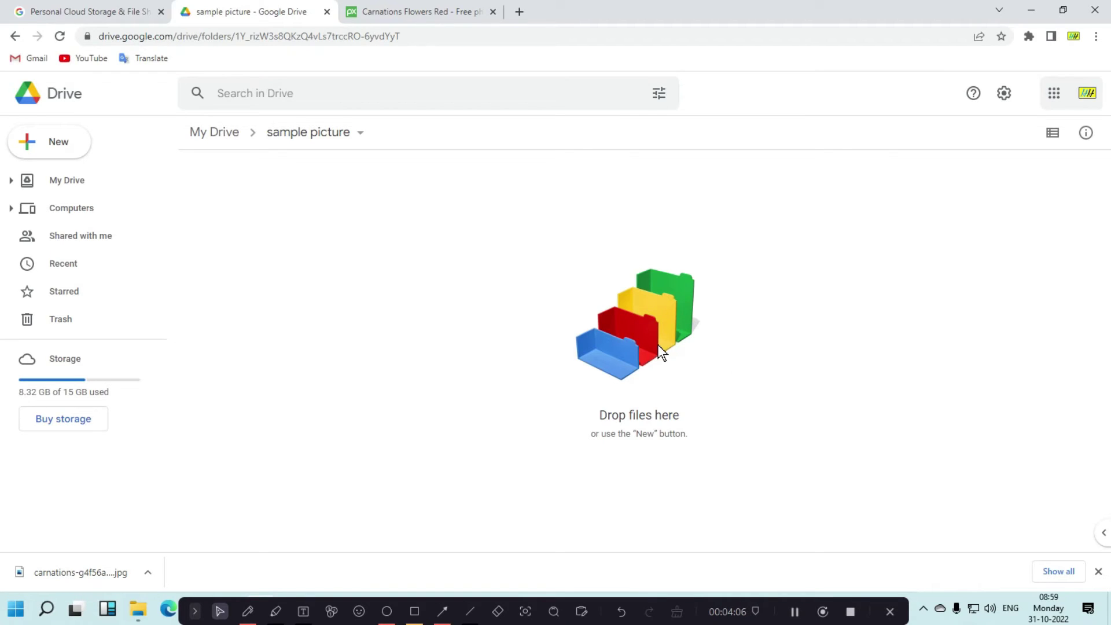
right_click(634, 328)
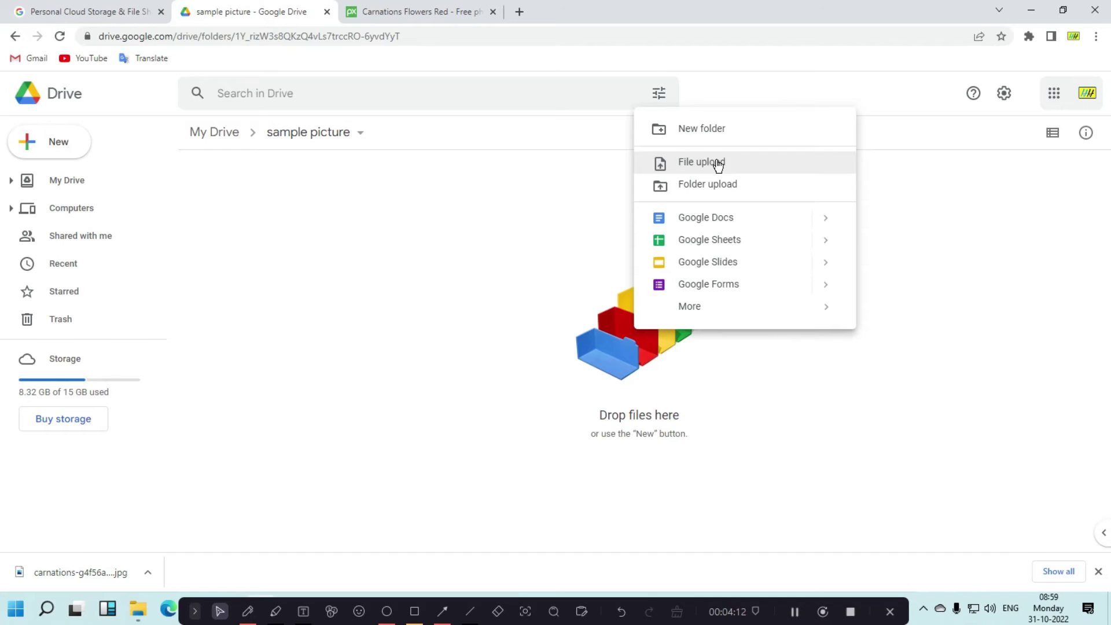
left_click(454, 282)
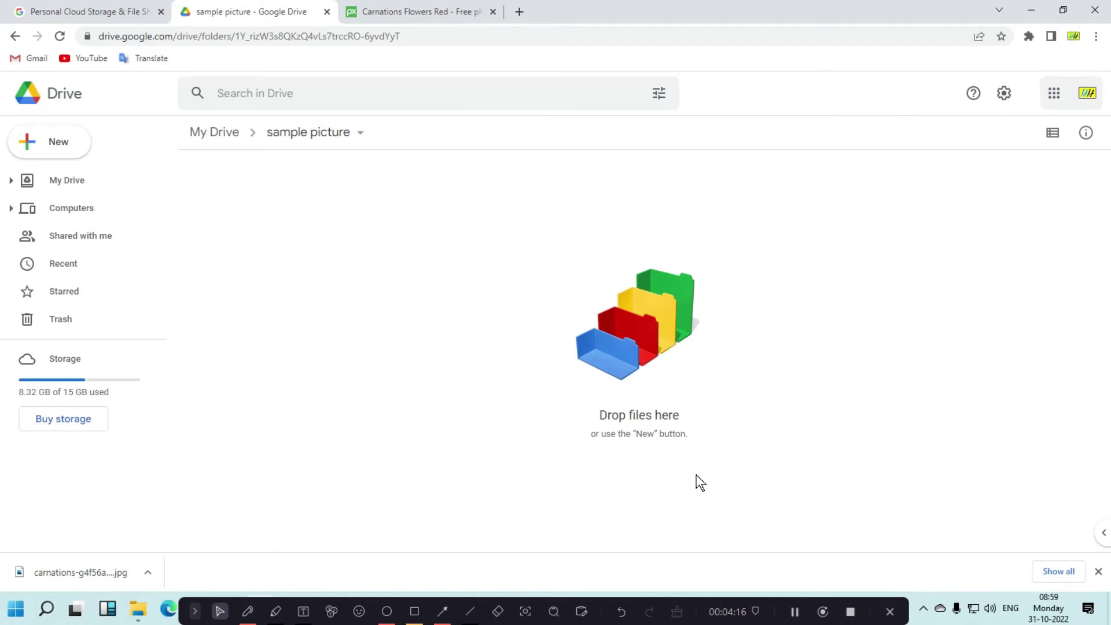
Upload the carnations image from the local pic1 folder into the sample picture folder in Google Drive
left_click_drag(709, 608, 700, 182)
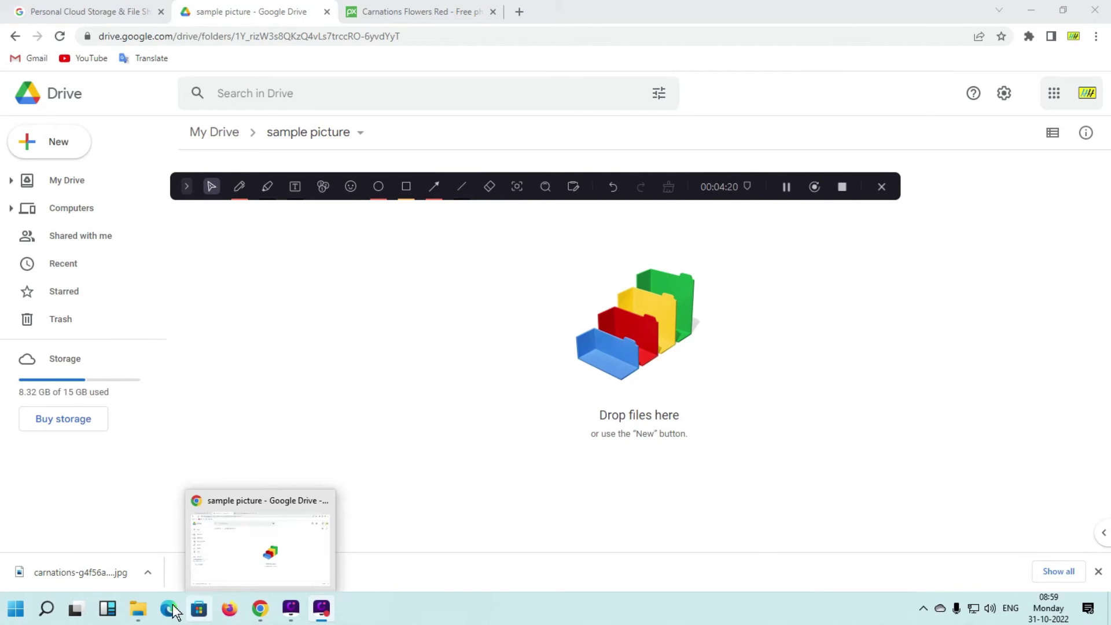
mouse_move(138, 608)
mouse_move(475, 545)
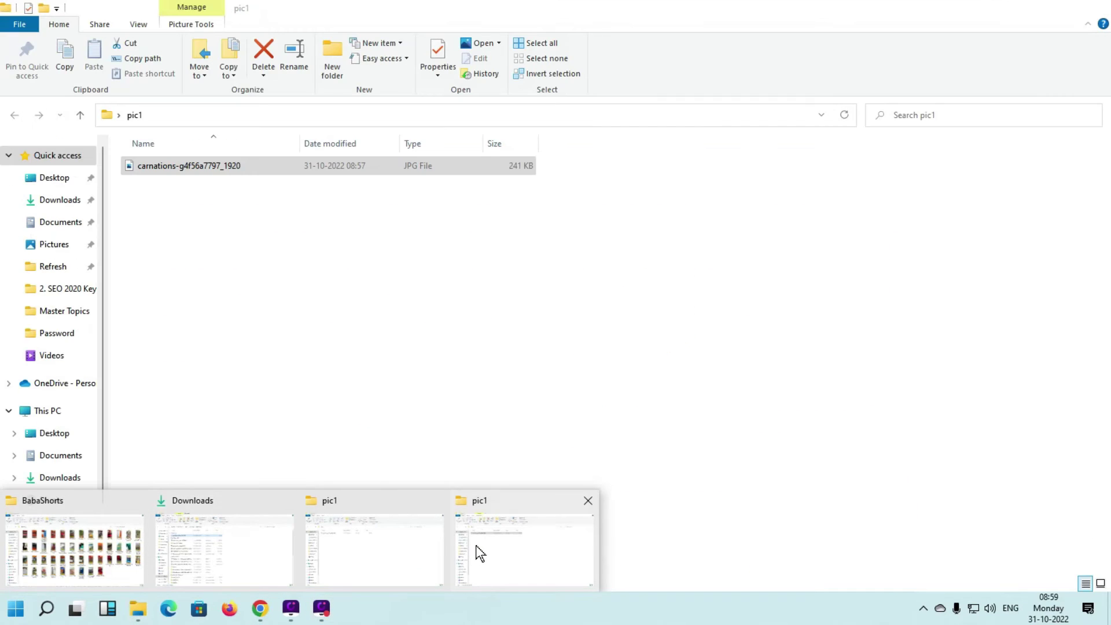
left_click(476, 545)
left_click_drag(173, 168, 653, 359)
key("alt+Tab")
key("alt+Tab")
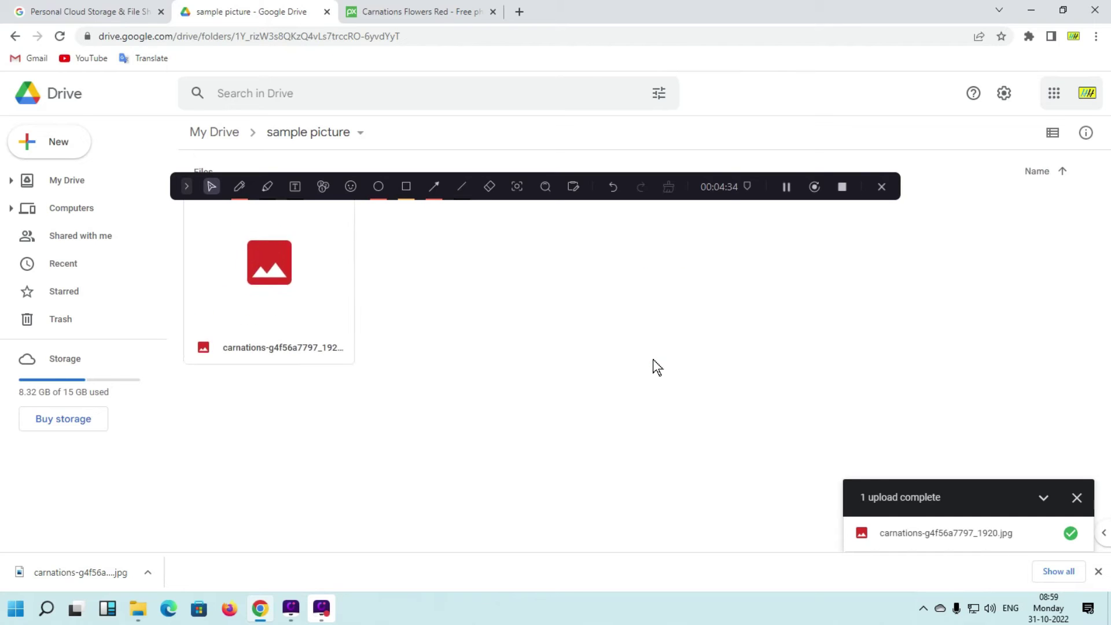
Move the recorder toolbar off the file area and examine the actions available for the uploaded carnations image
right_click(286, 278)
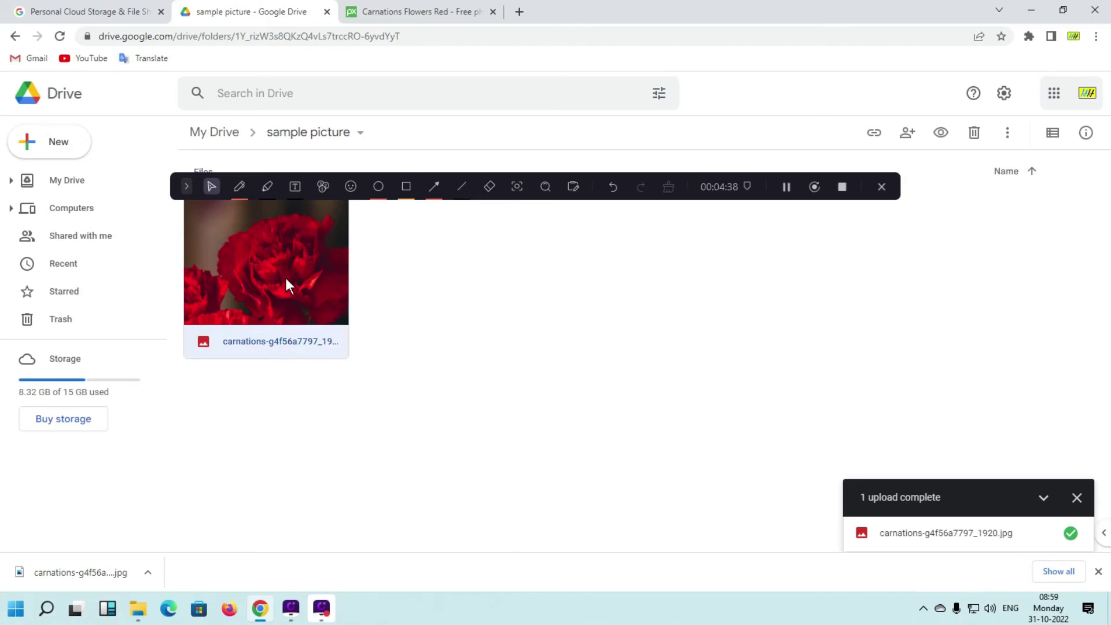
left_click_drag(703, 189, 695, 64)
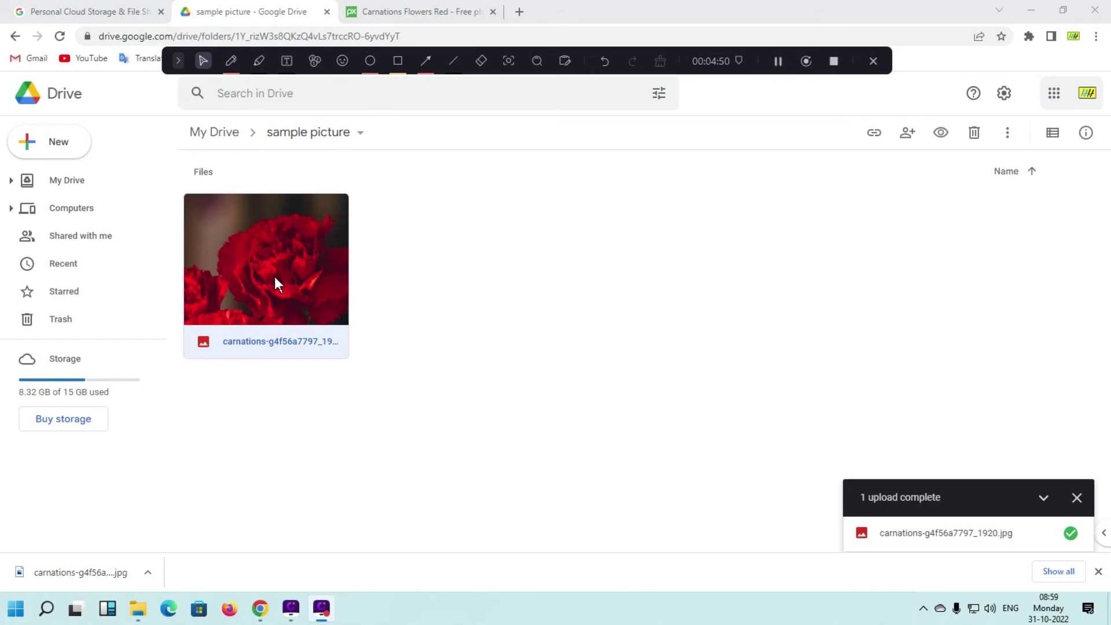
right_click(274, 237)
mouse_move(275, 237)
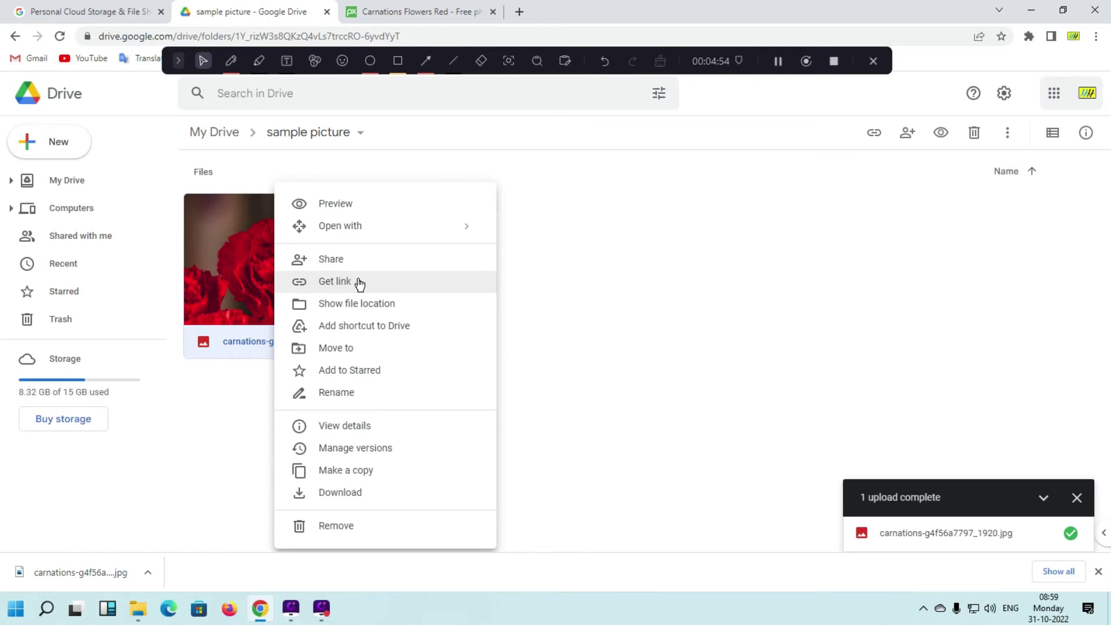
left_click(547, 301)
Set the sample picture folder's general access to Anyone with the link, keeping the Viewer role, and copy its link
left_click(360, 133)
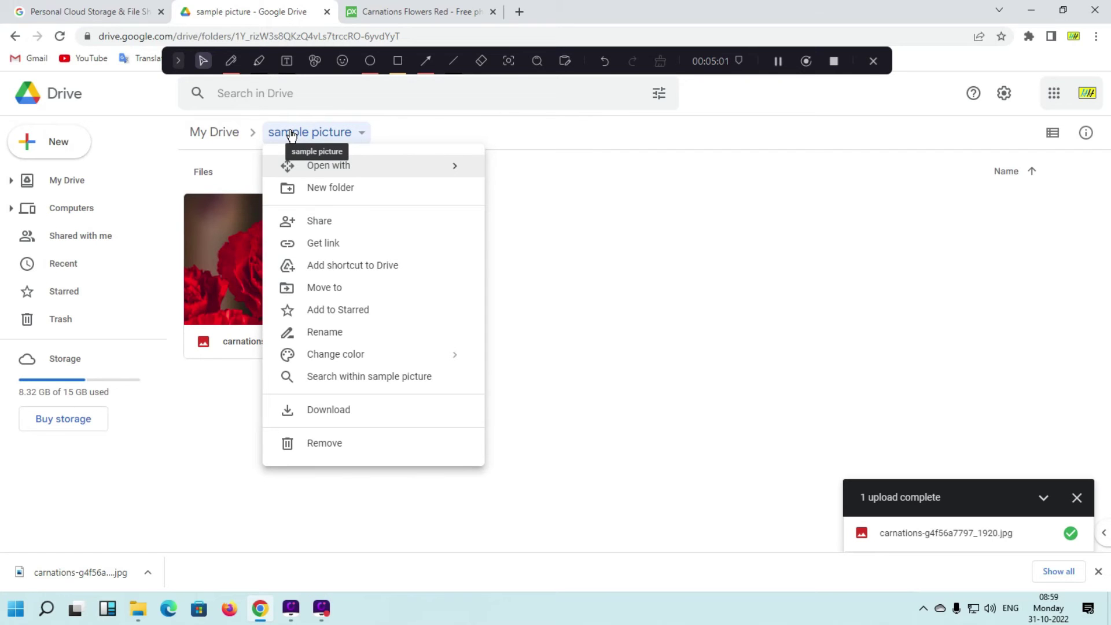
left_click(336, 243)
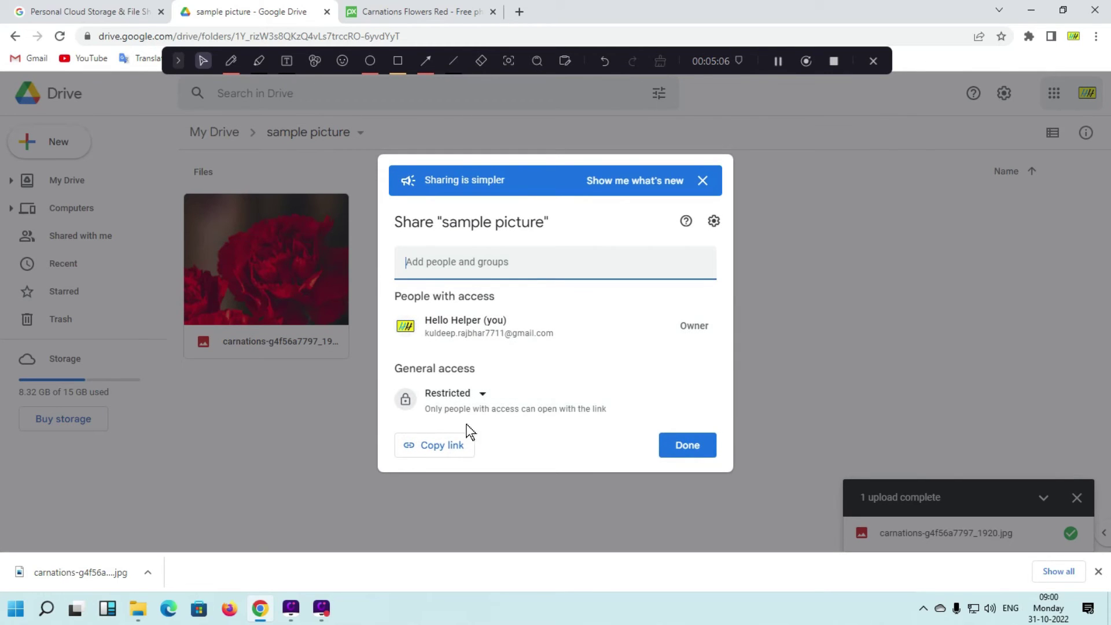
left_click(467, 438)
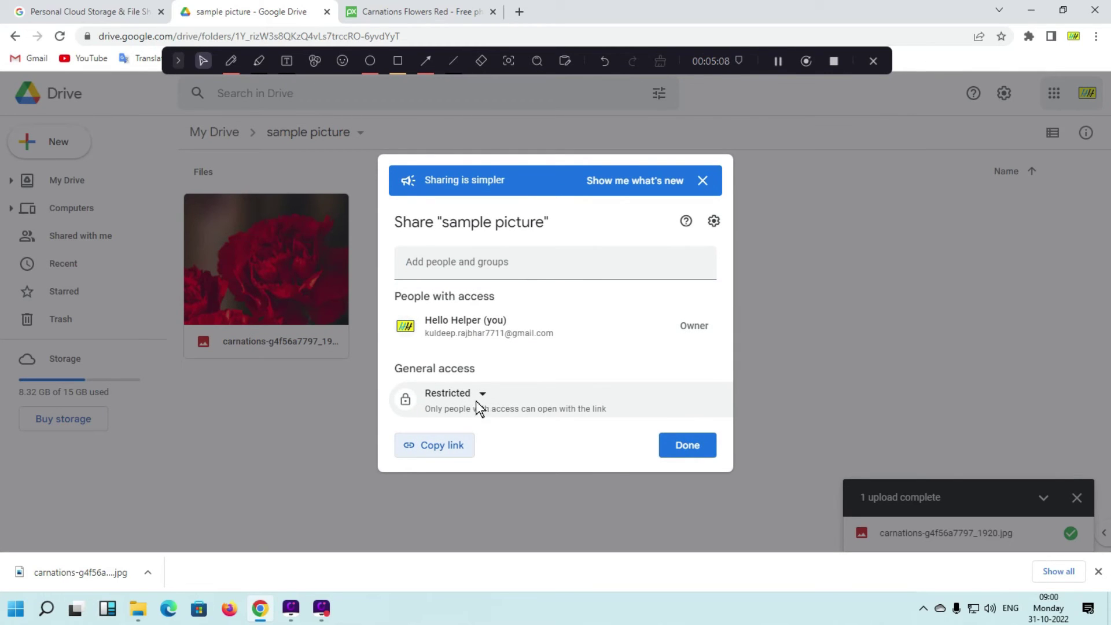
left_click(481, 394)
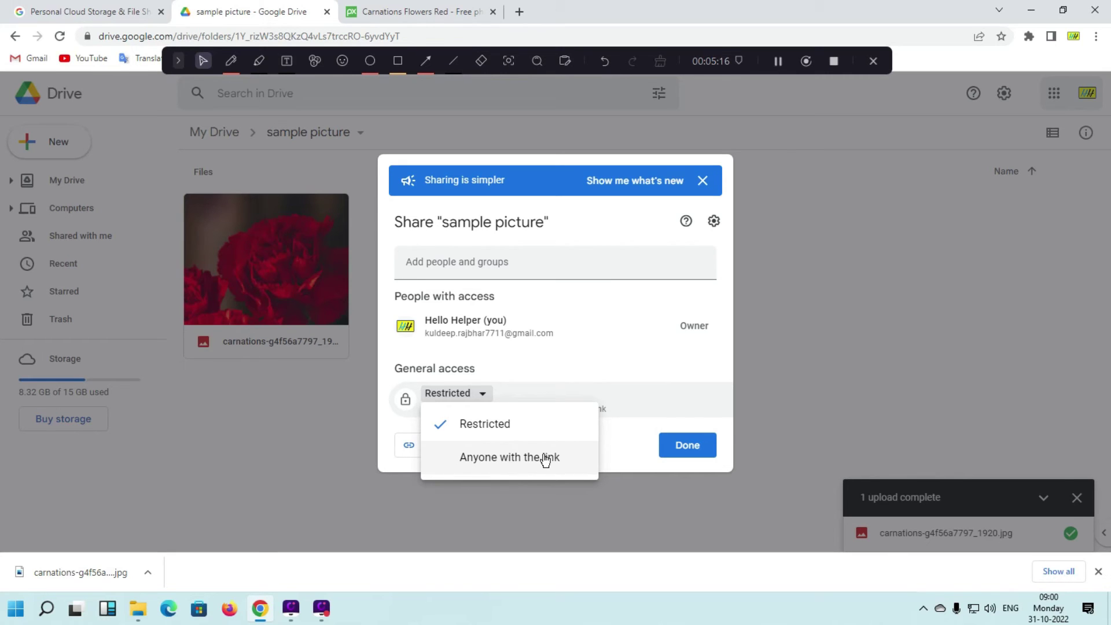
left_click(504, 458)
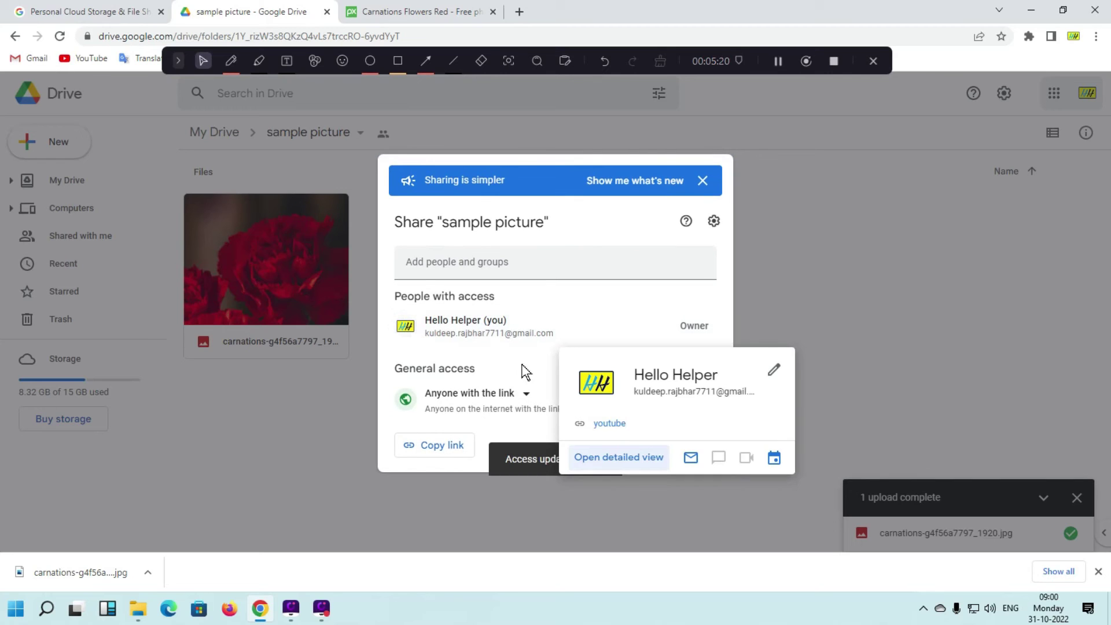
left_click(706, 399)
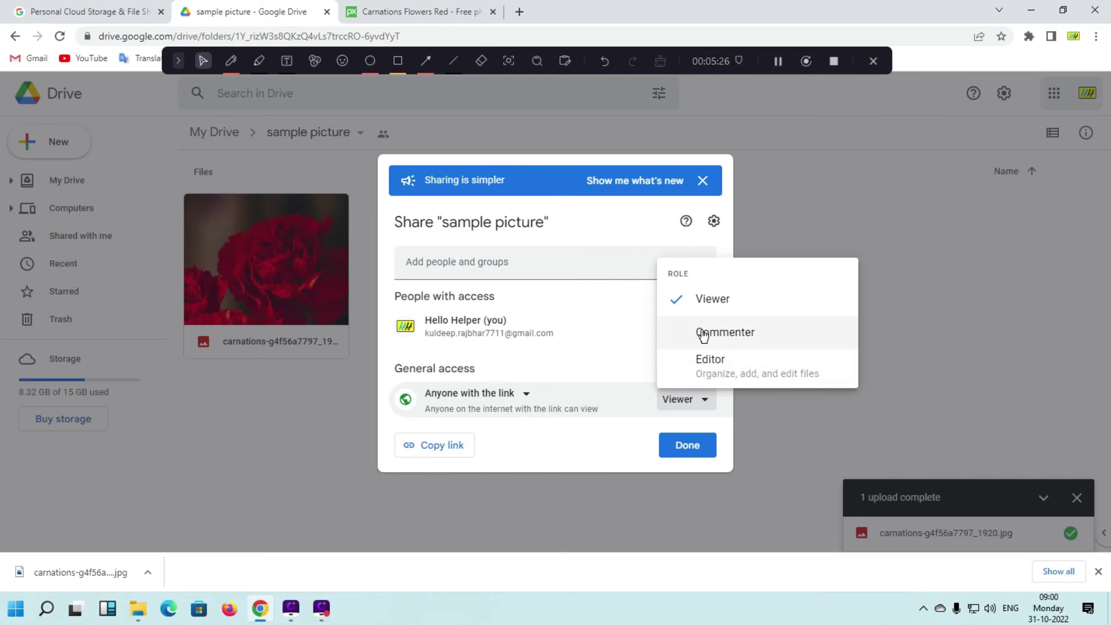
left_click(435, 445)
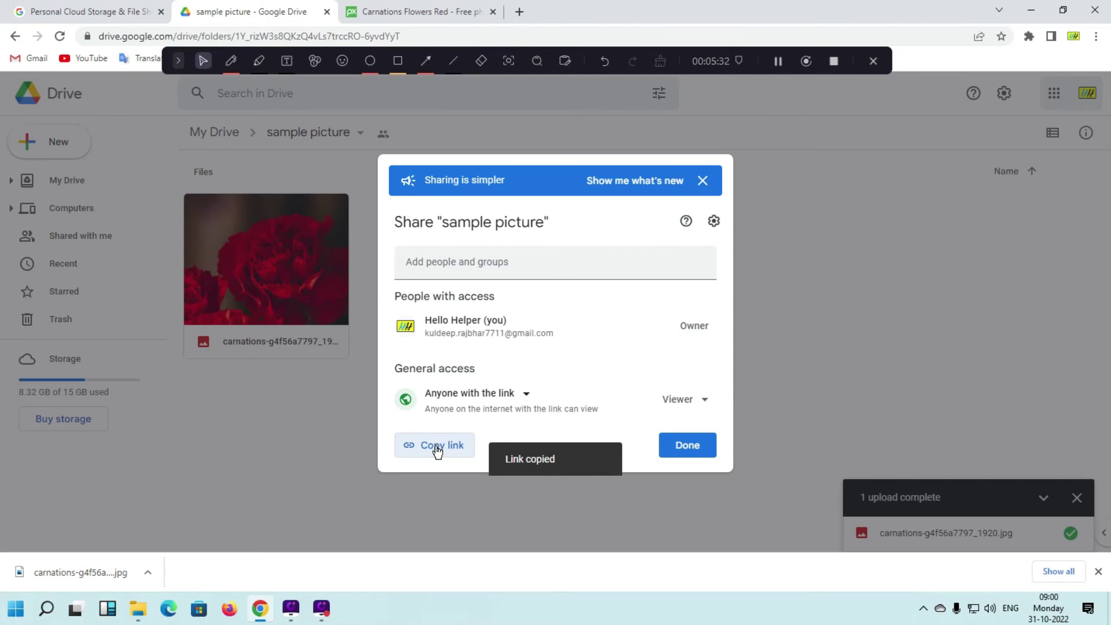
Open the copied folder link in a new Incognito window and preview the carnations image there
left_click(1096, 36)
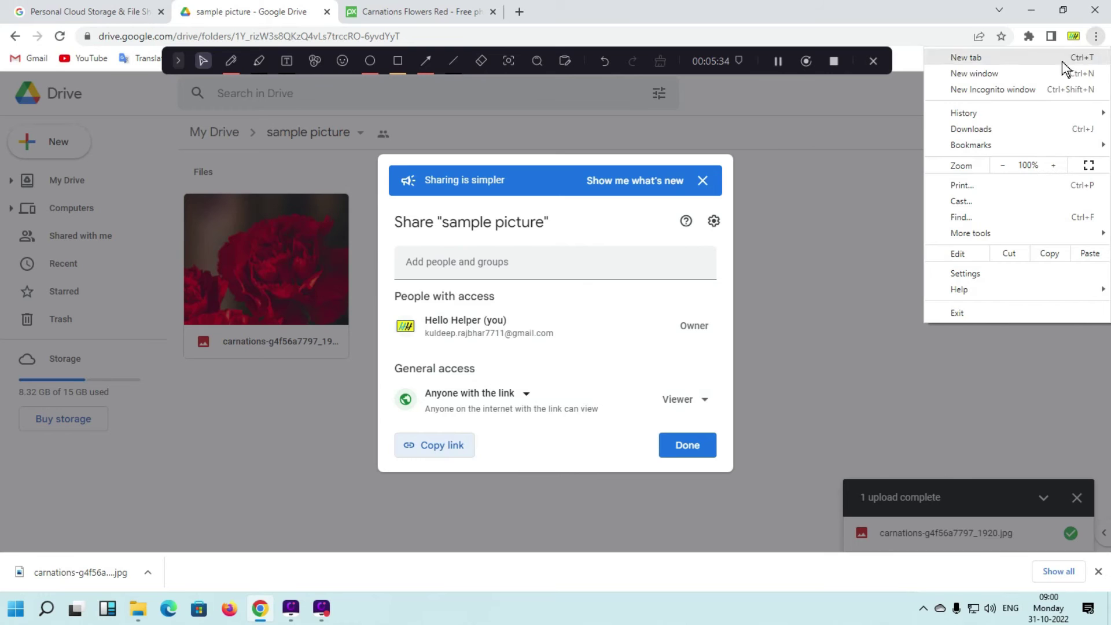
left_click(987, 90)
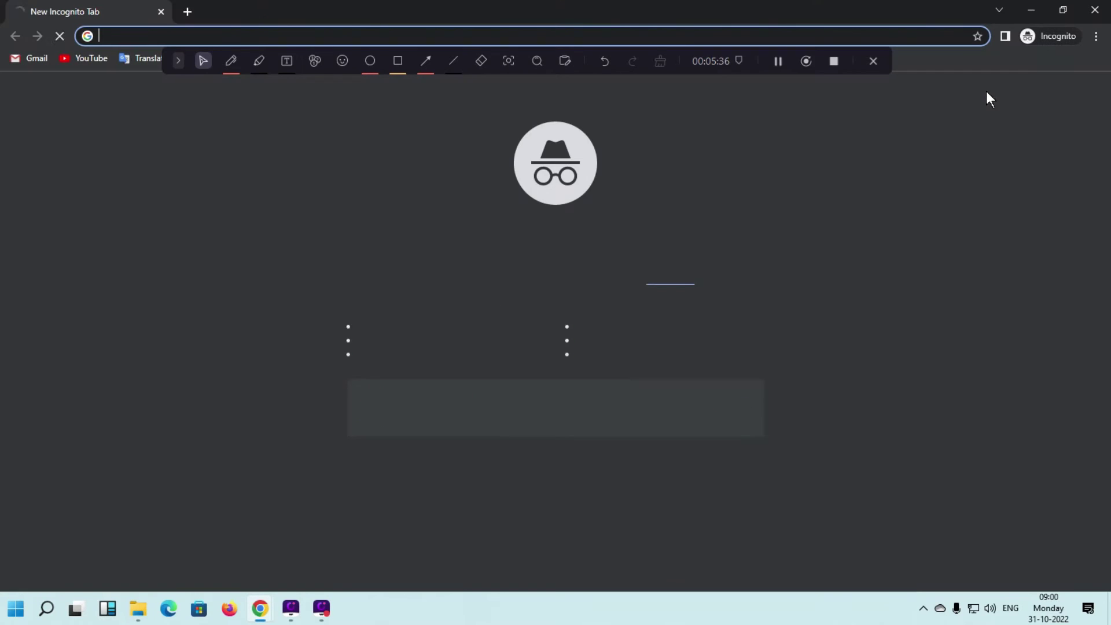
right_click(107, 36)
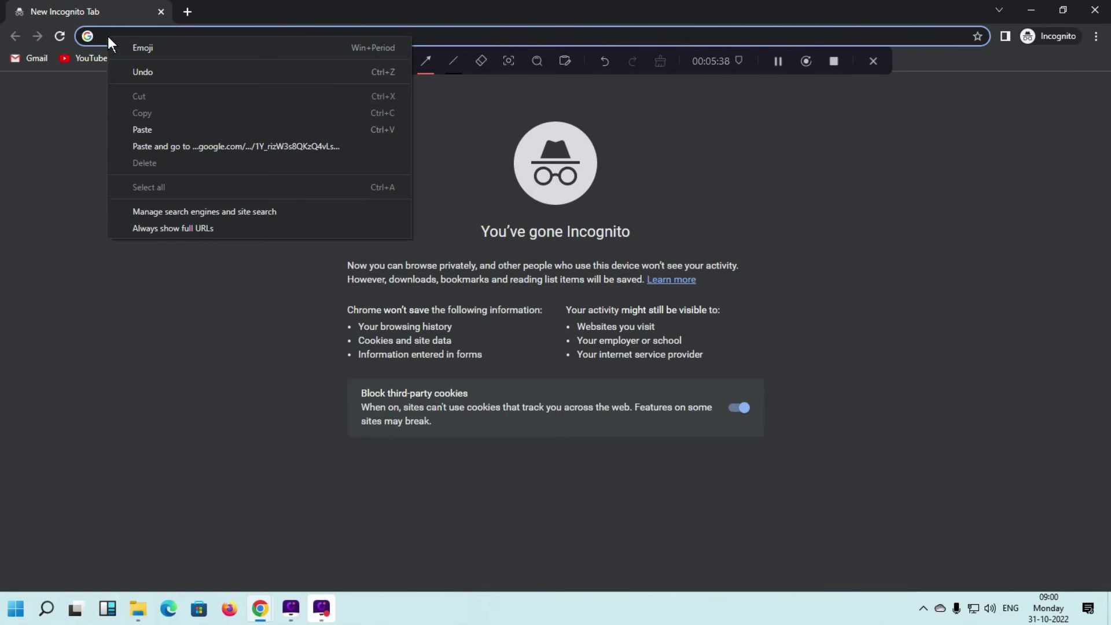
left_click(152, 146)
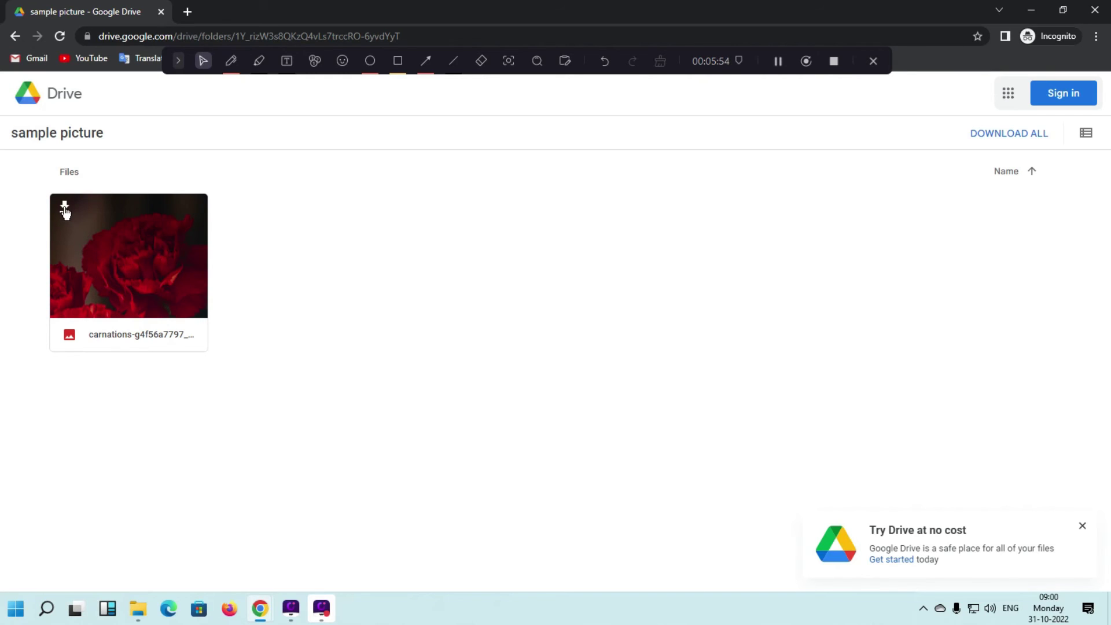
left_click(121, 253)
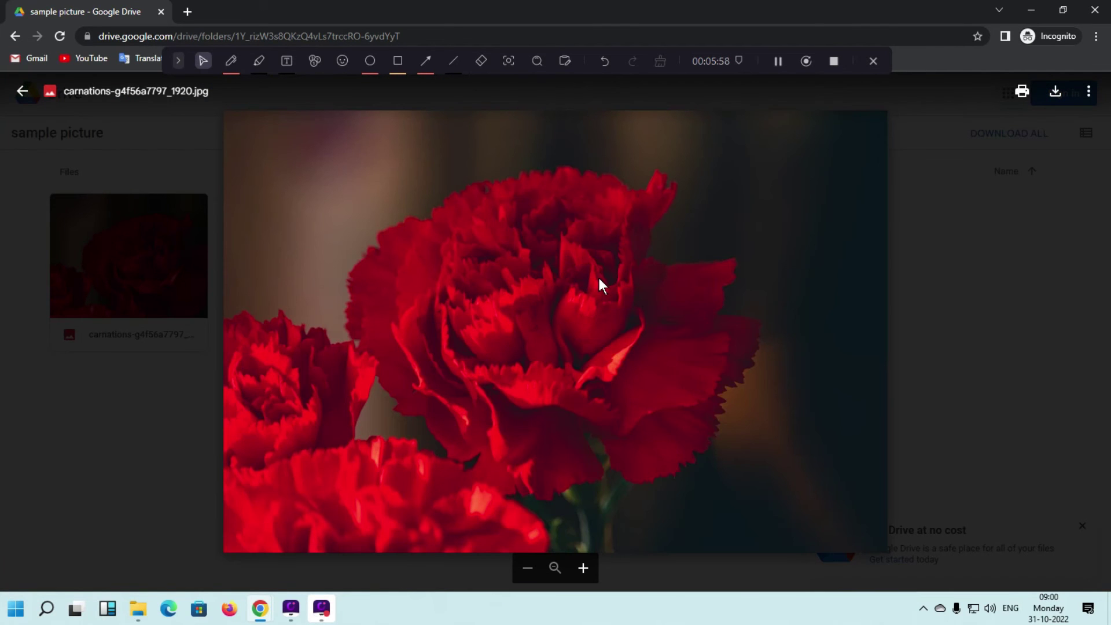
left_click(976, 283)
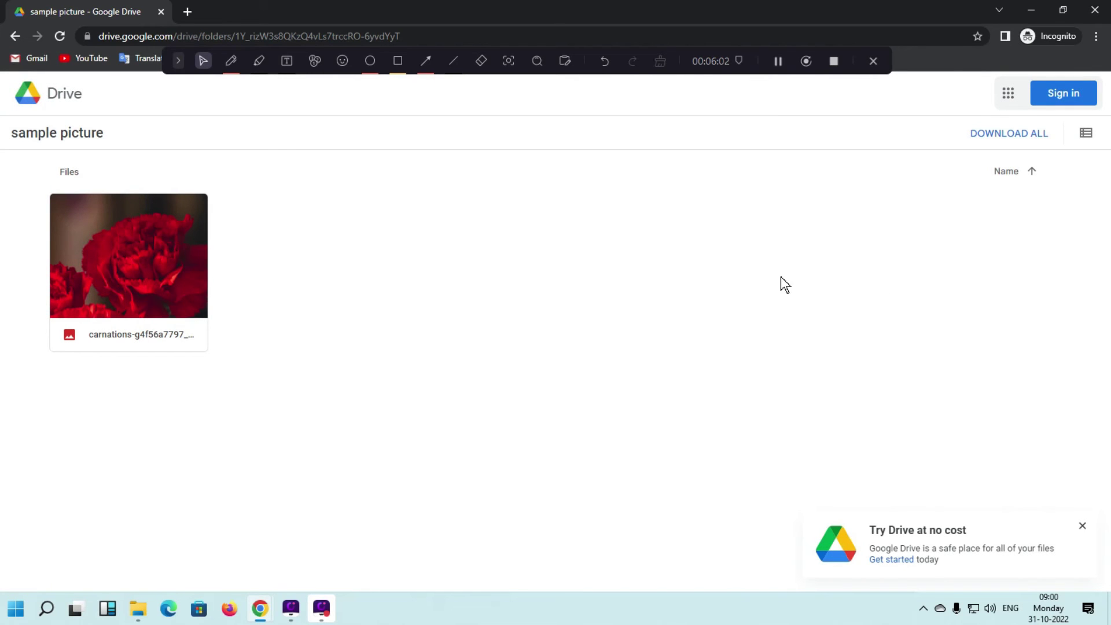
Close the Incognito window and finish sharing the sample picture folder
left_click(1096, 11)
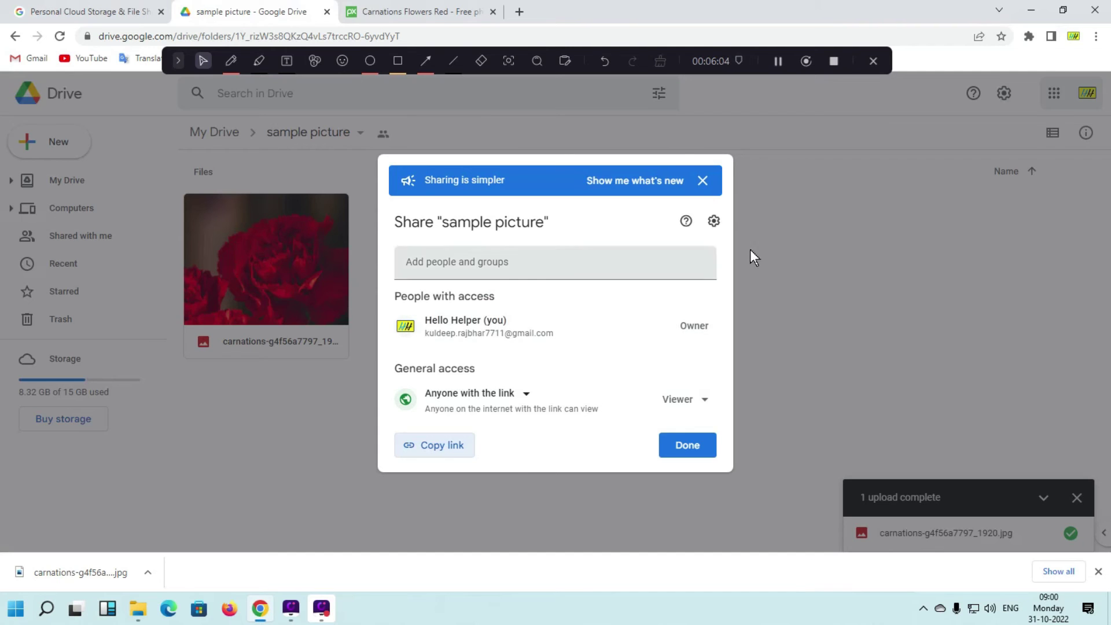
left_click(708, 184)
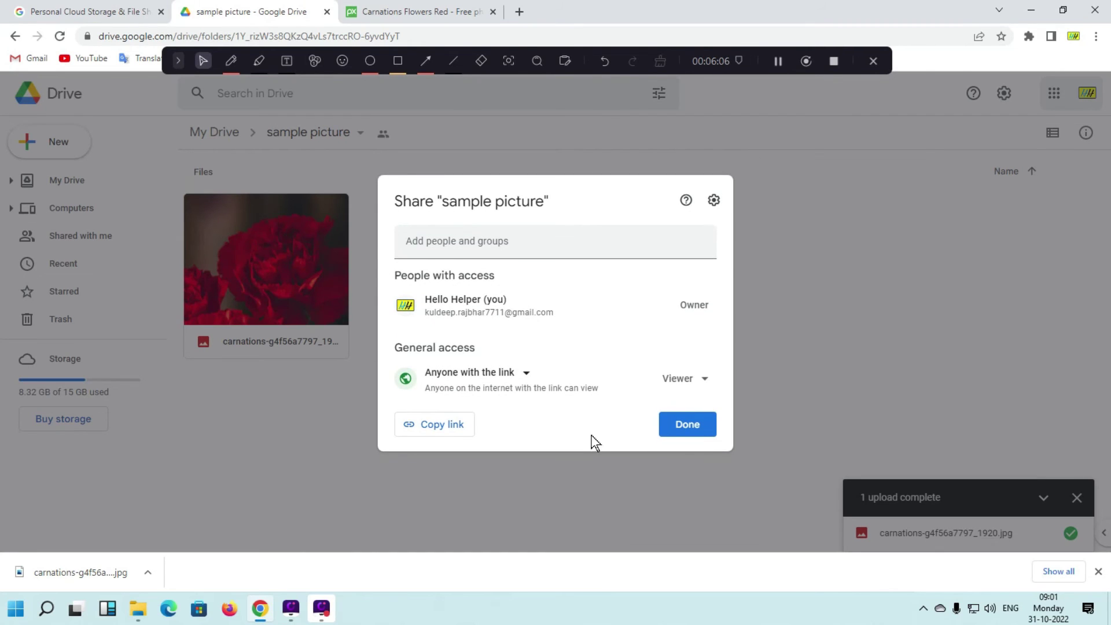
left_click(670, 428)
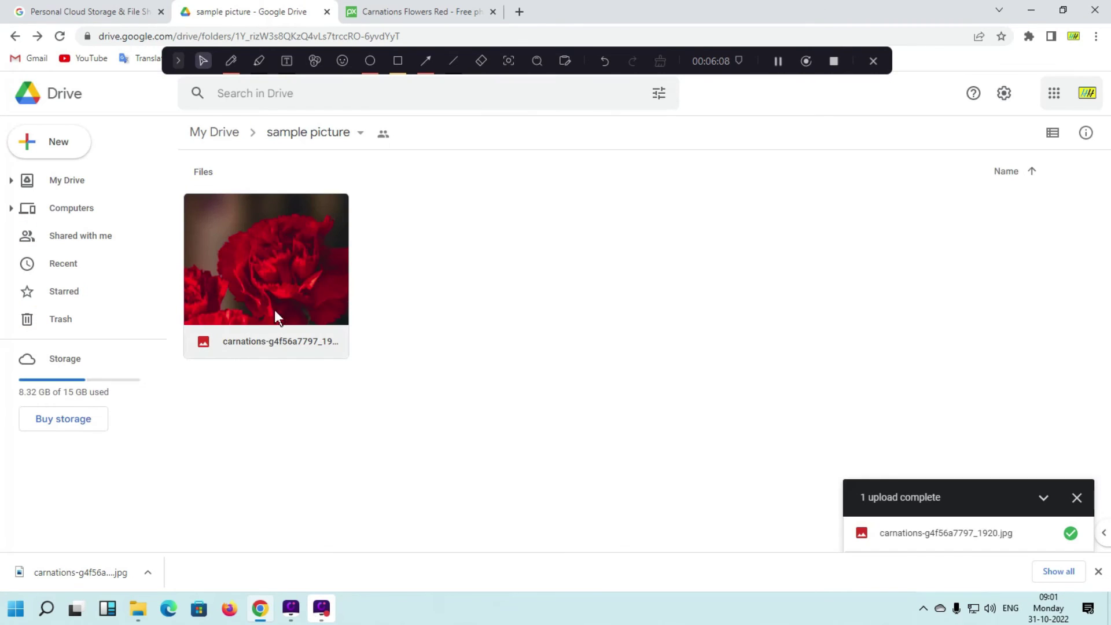
Open the link sharing settings of the carnations image inside the sample picture folder and copy its link
right_click(299, 275)
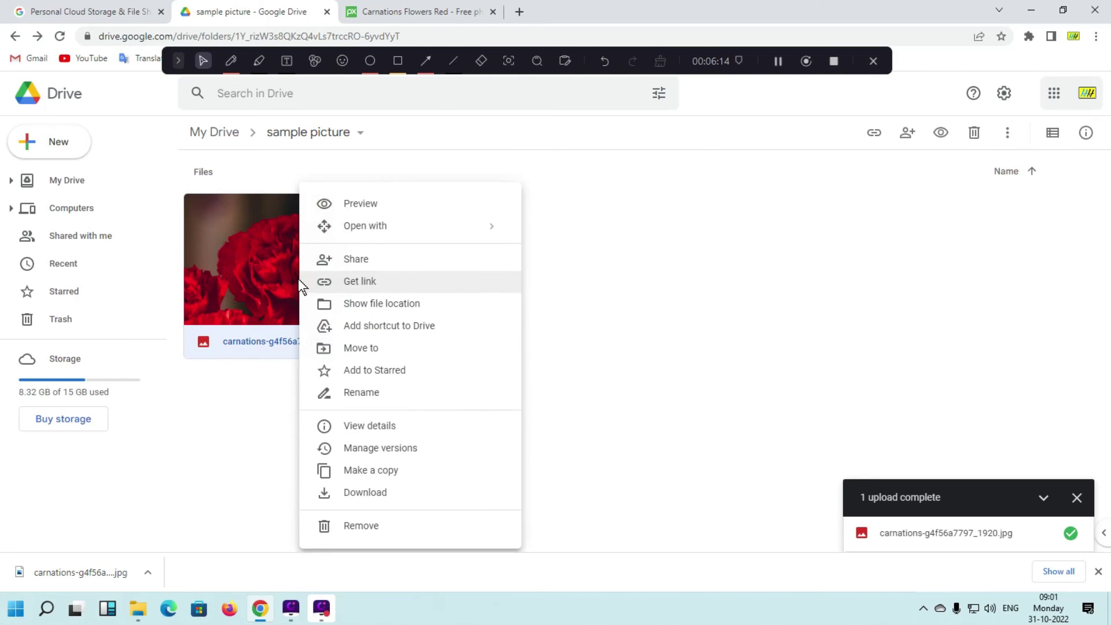
left_click(635, 199)
right_click(255, 297)
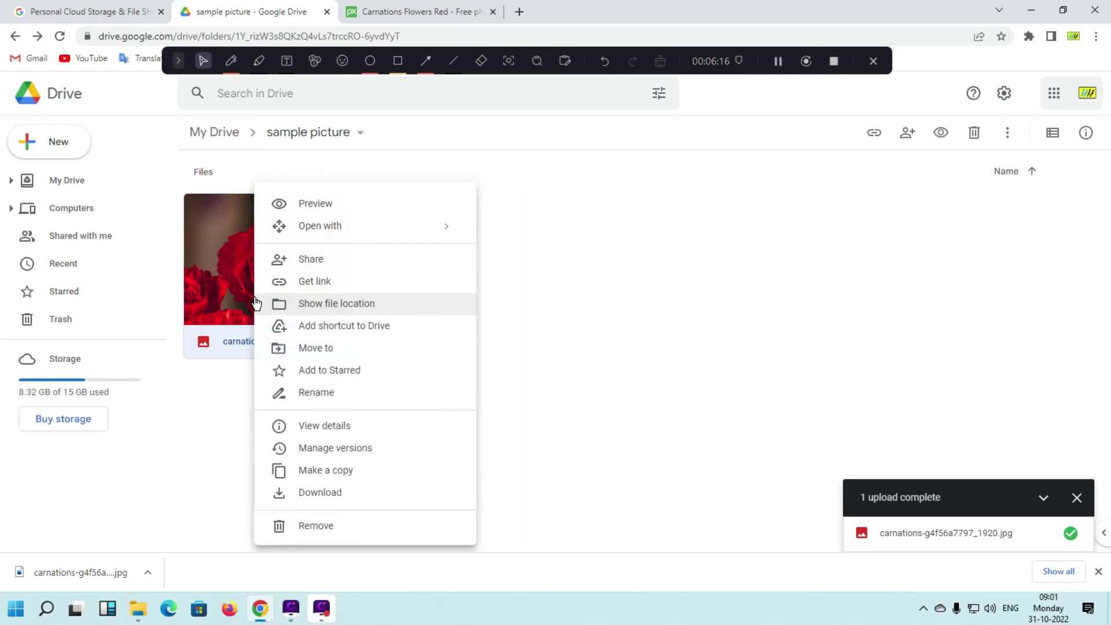
left_click(315, 283)
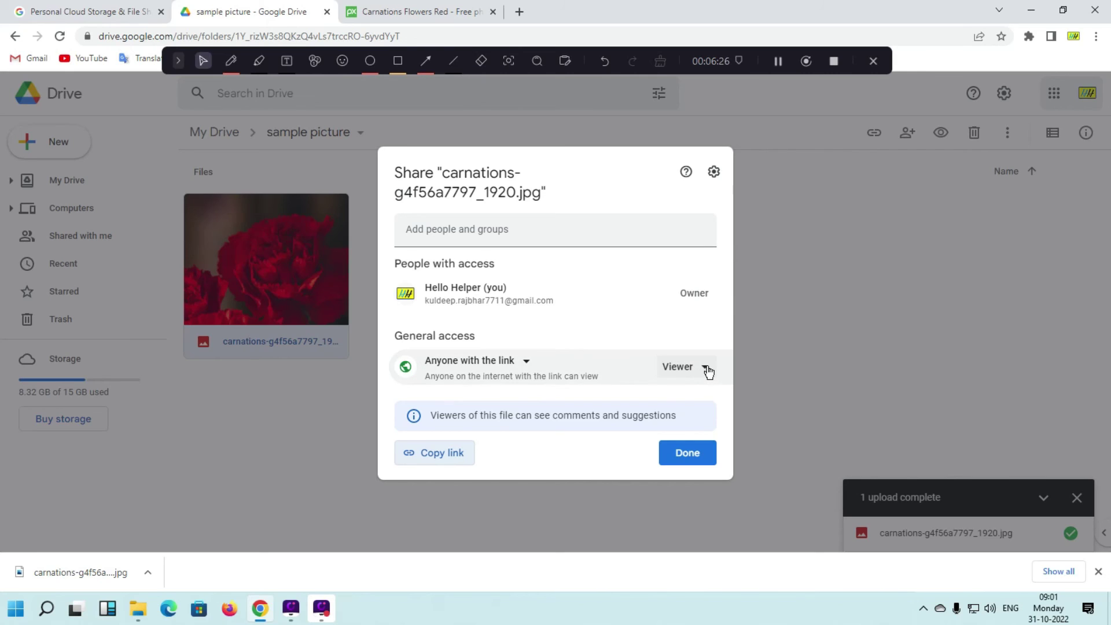
left_click(439, 453)
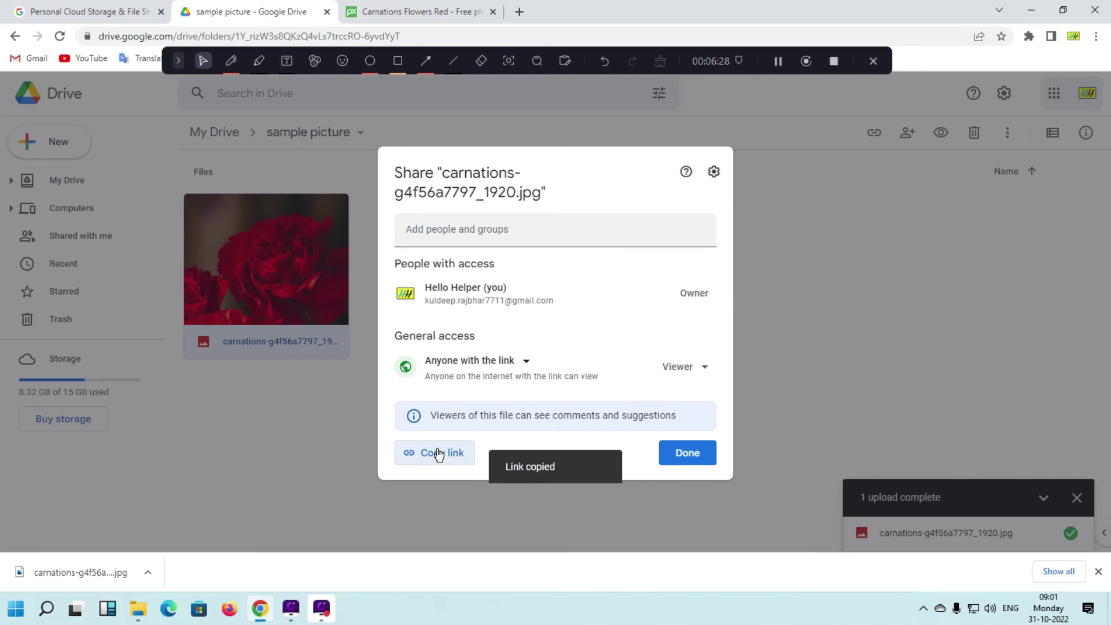
View the carnations image through its copied link in a new Incognito window, and close that window
left_click(1096, 37)
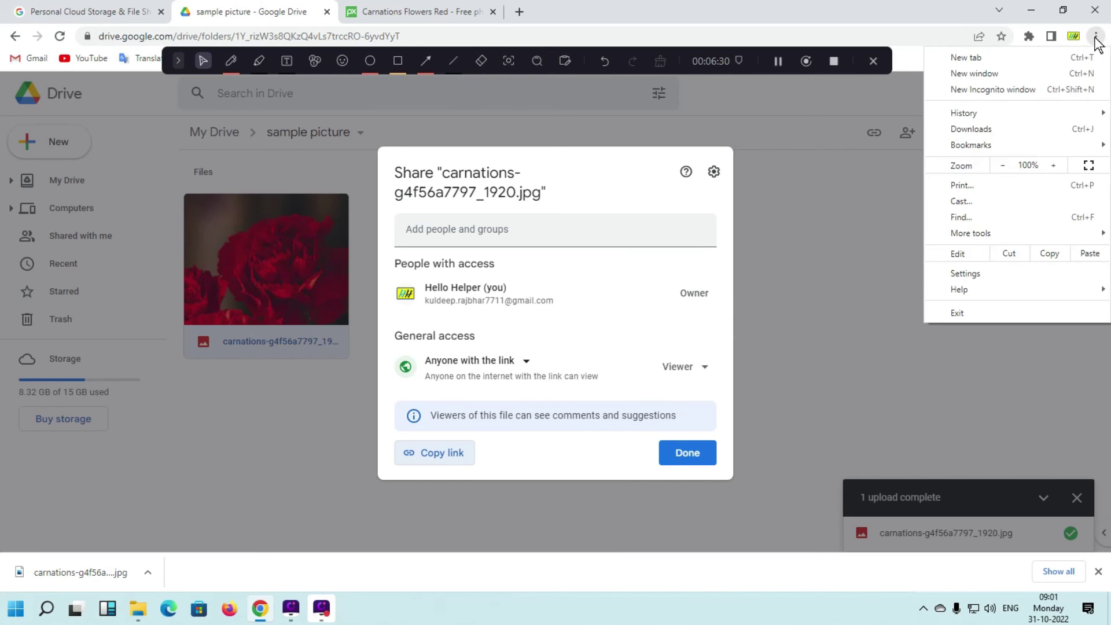
left_click(974, 91)
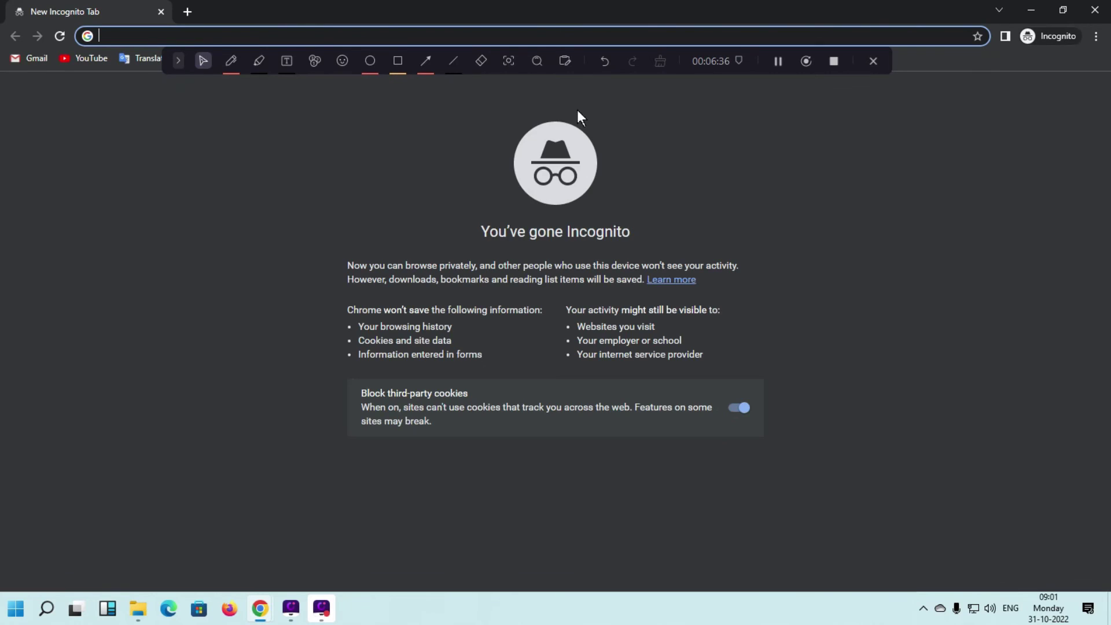
right_click(208, 39)
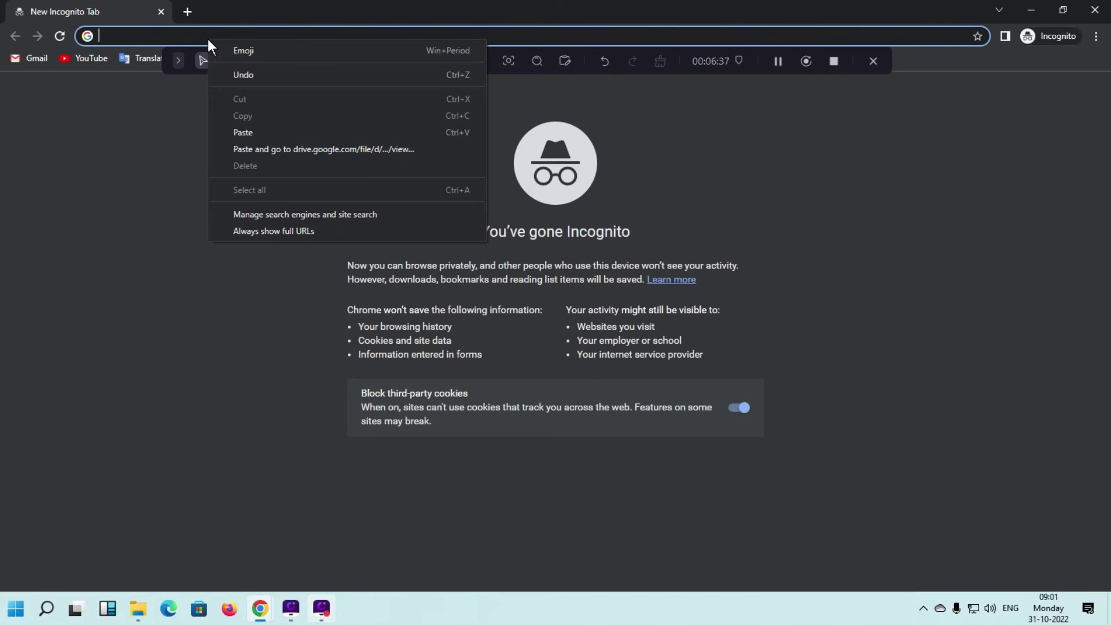
left_click(236, 131)
key("Return")
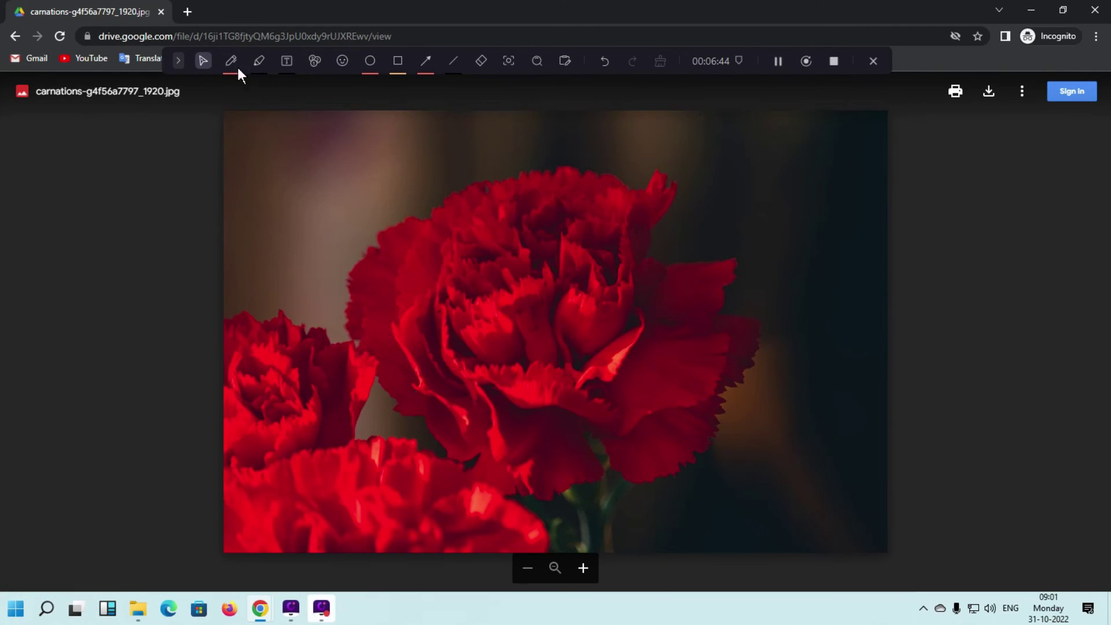
mouse_move(188, 73)
left_mouse_down()
mouse_move(186, 605)
mouse_move(200, 571)
mouse_move(186, 577)
left_mouse_up()
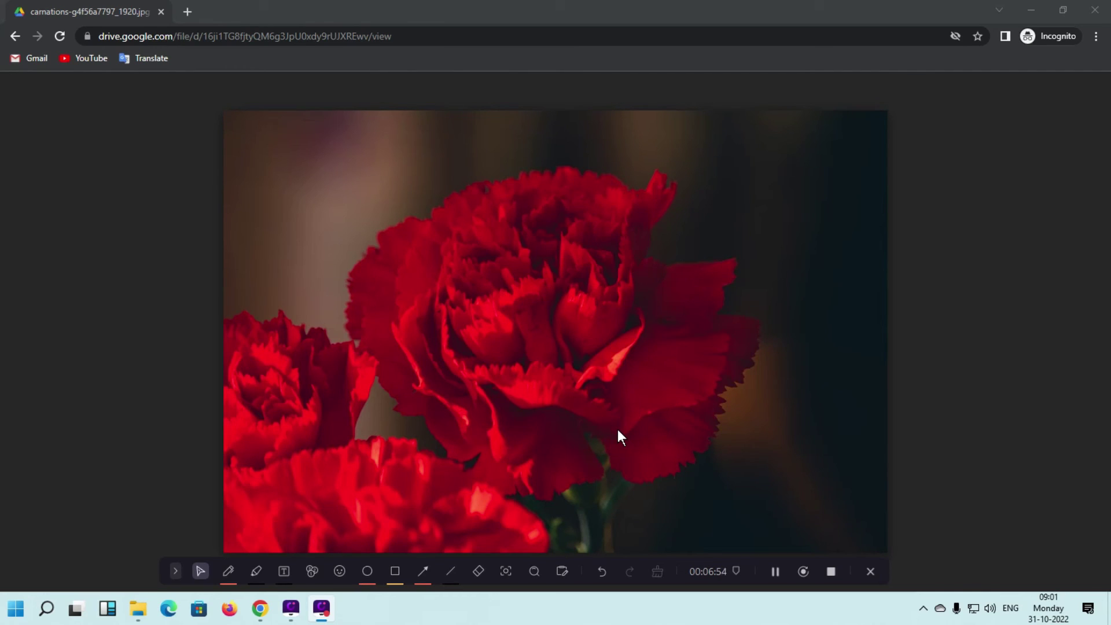
left_click(1096, 11)
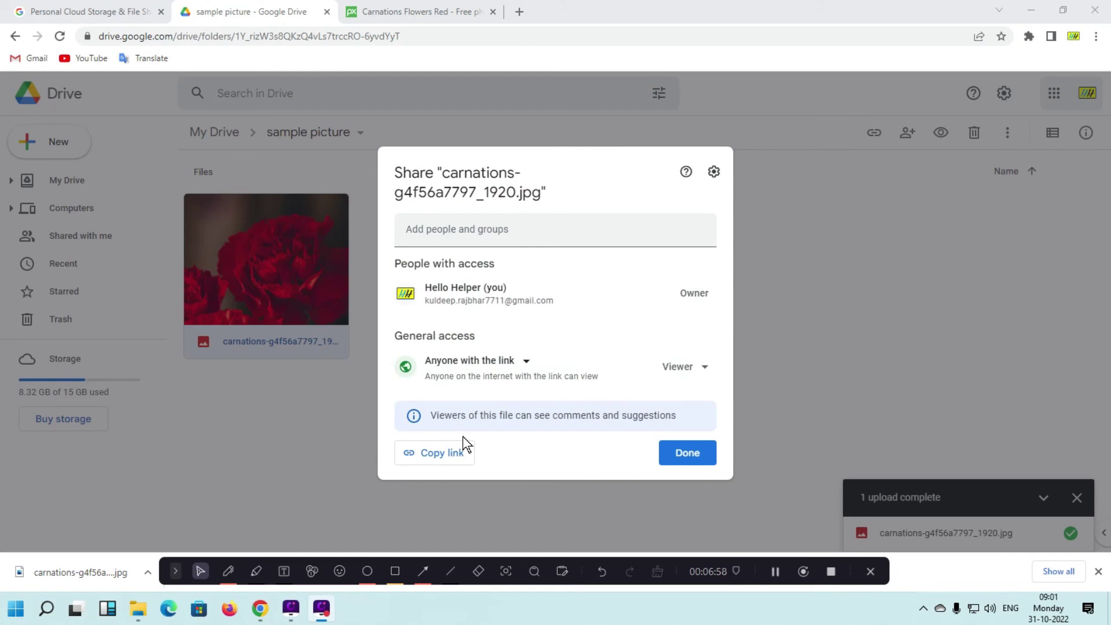
Set the carnations image's general access to Restricted, copy its link, and finish sharing
left_click(706, 369)
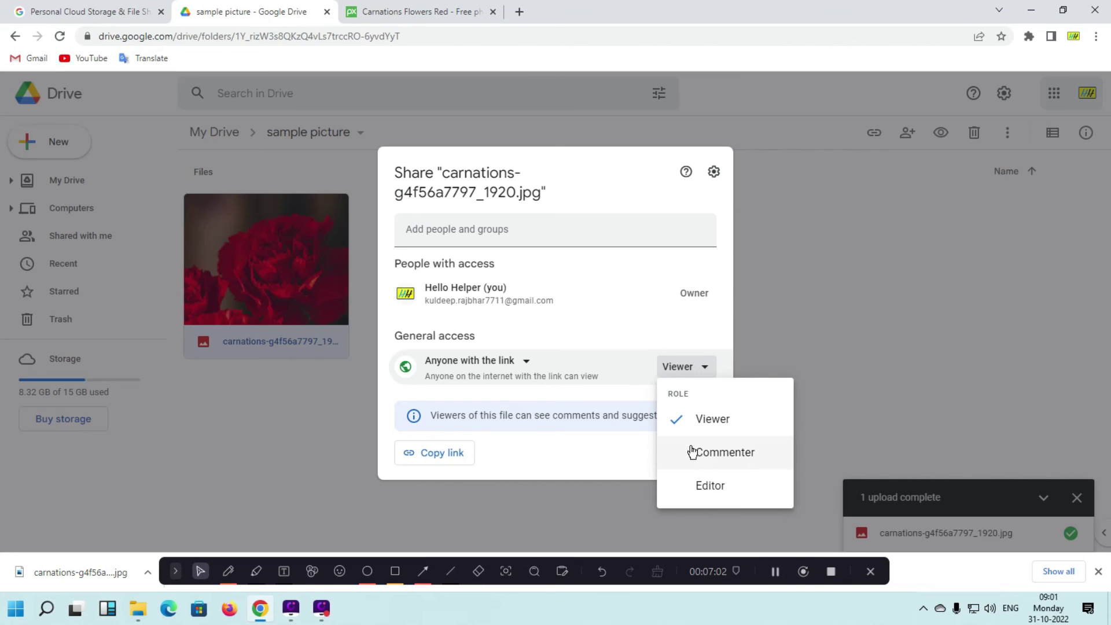
left_click(526, 362)
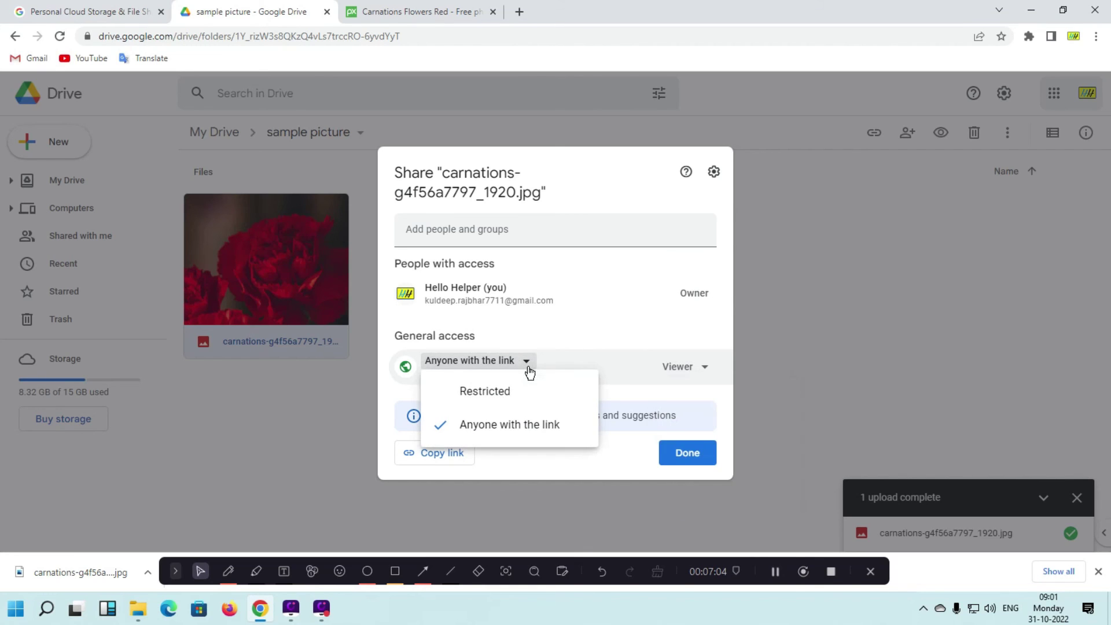
left_click(493, 392)
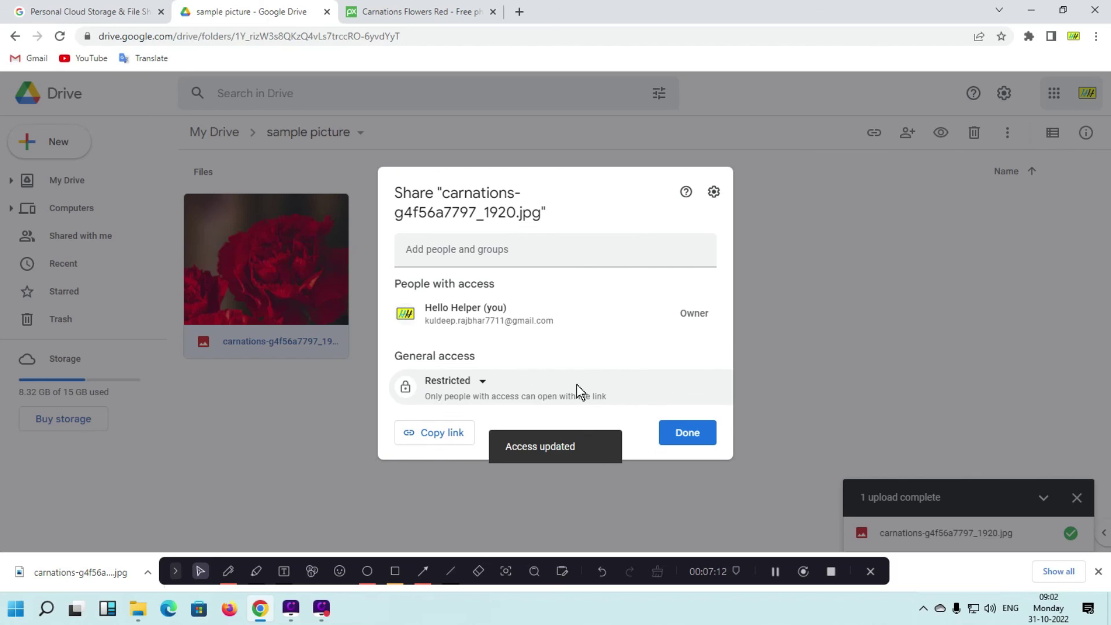
left_click(444, 438)
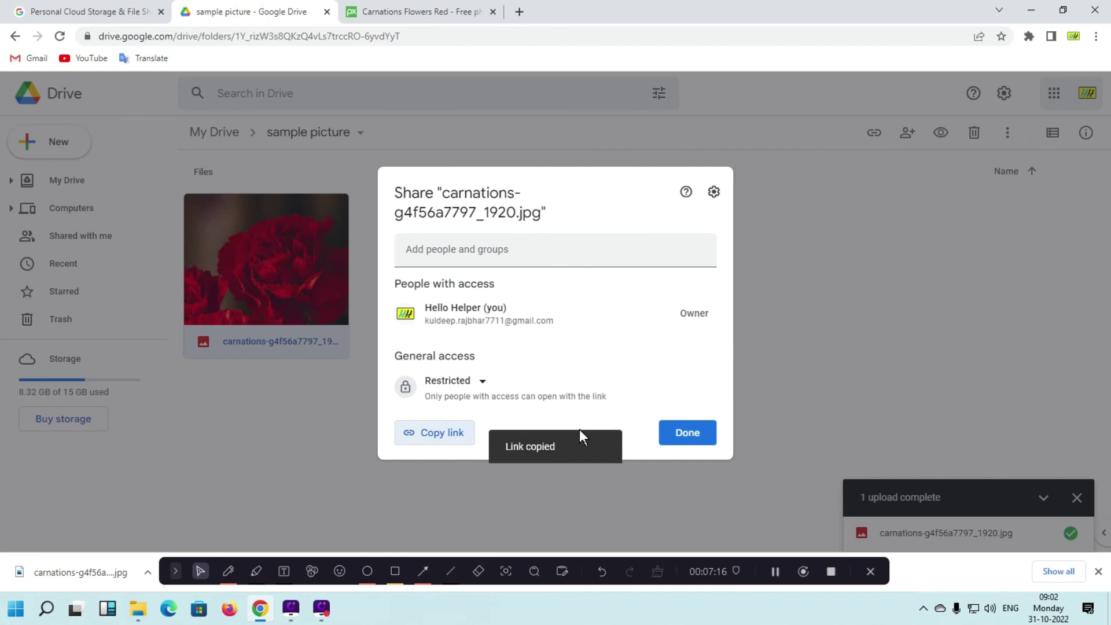
left_click(683, 434)
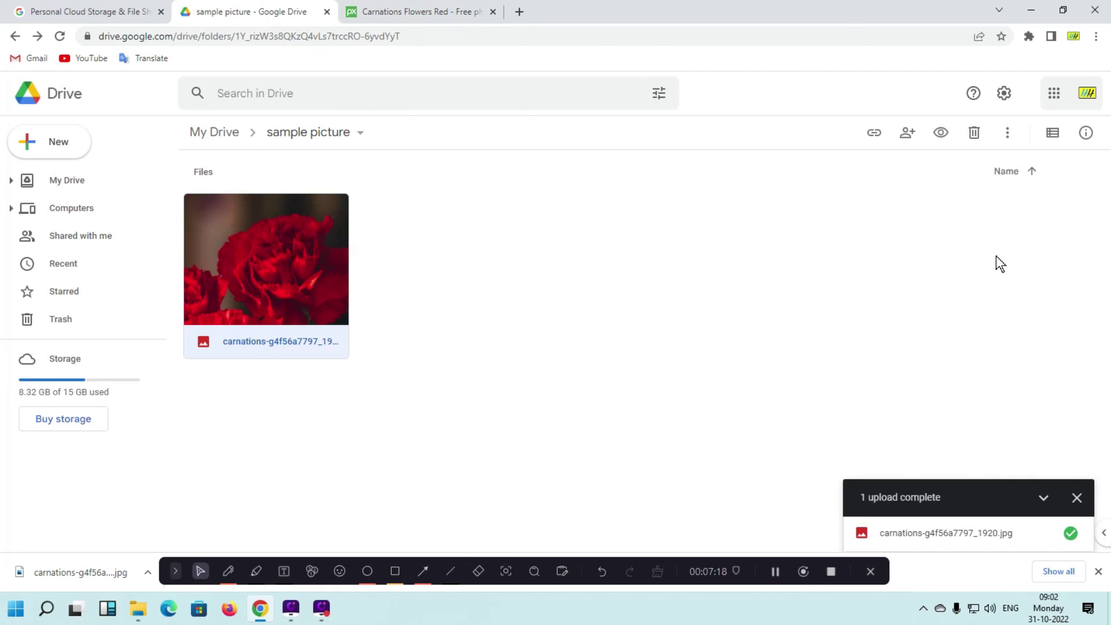
Open the copied link of the restricted carnations image in a new Incognito window
left_click(1096, 36)
left_click(976, 89)
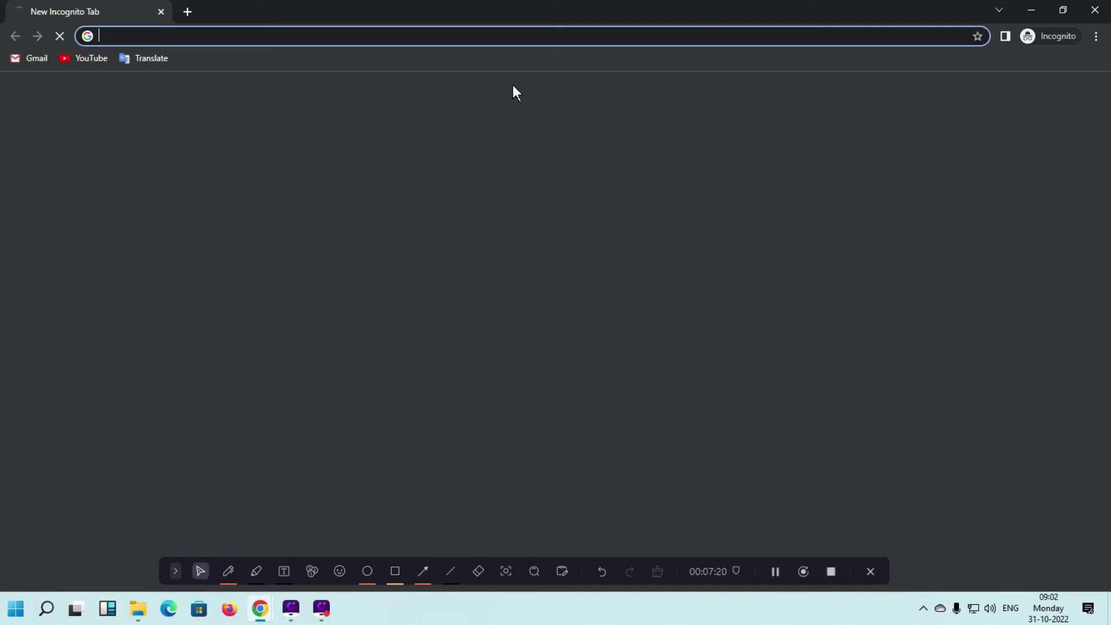
right_click(228, 38)
left_click(262, 129)
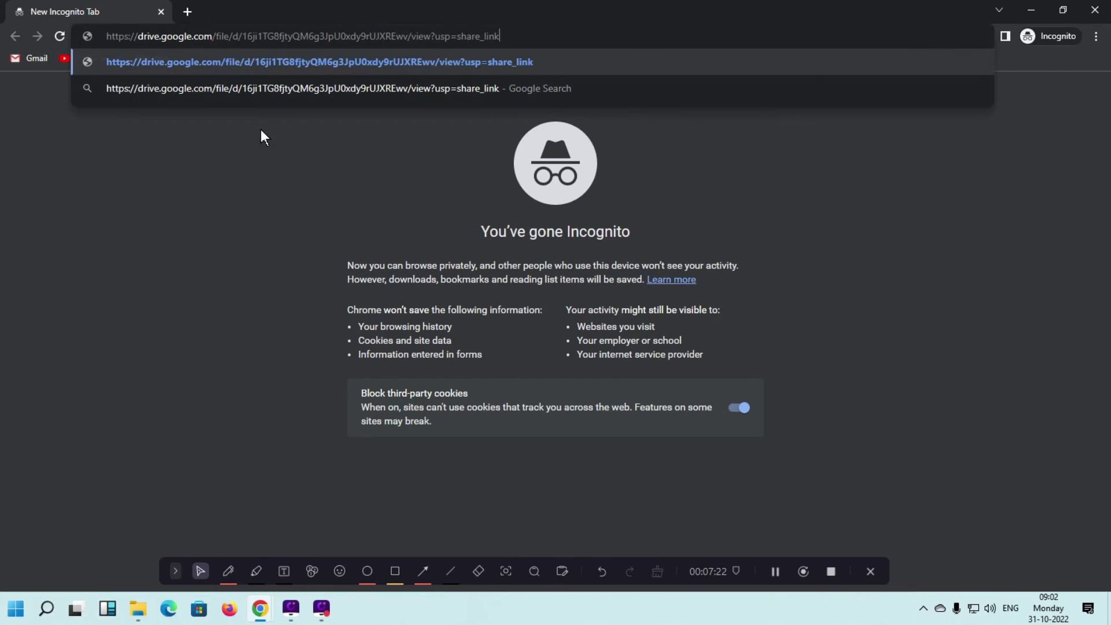
key("Return")
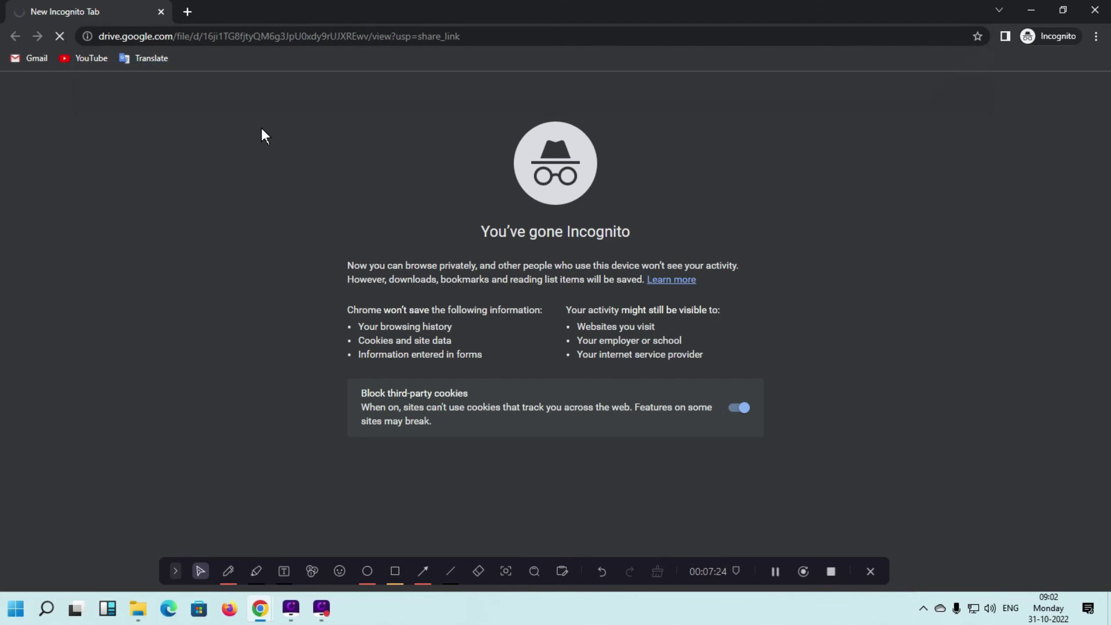